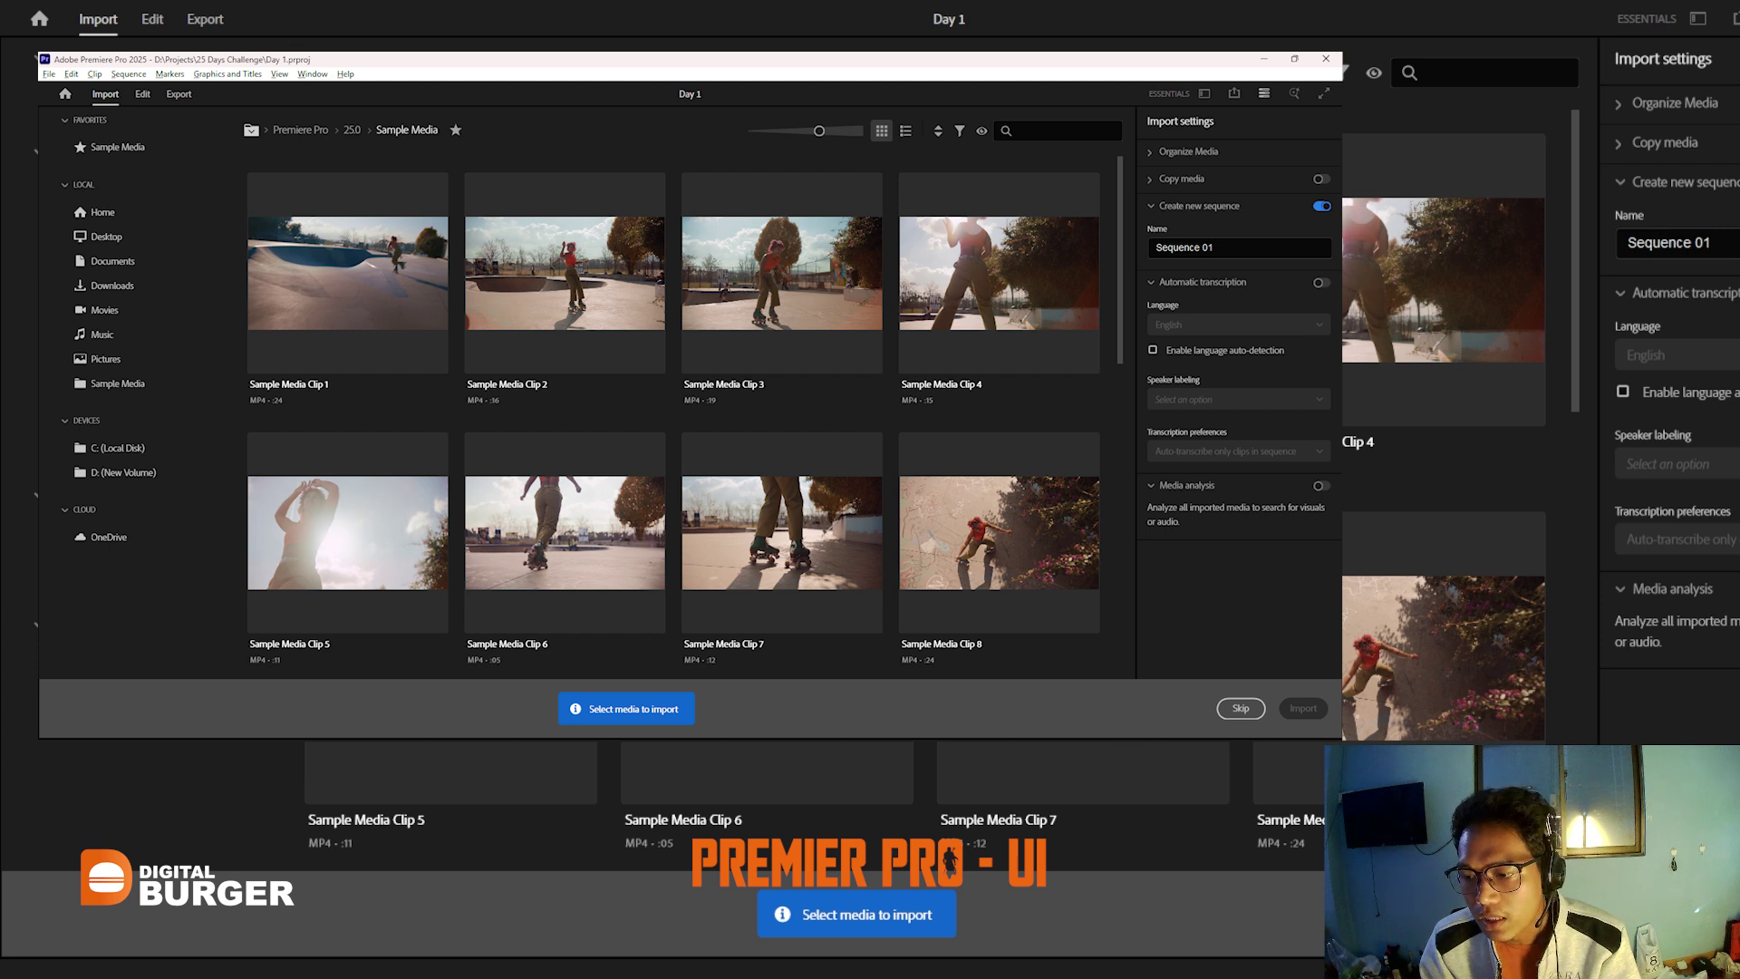
Step: Skip the media import and go to the editing workspace of the Day 1 project
left_click(1238, 707)
left_click(1484, 384)
left_click(1467, 521)
left_click(435, 344)
left_click(916, 368)
left_click(1502, 369)
left_click(915, 299)
left_click(376, 301)
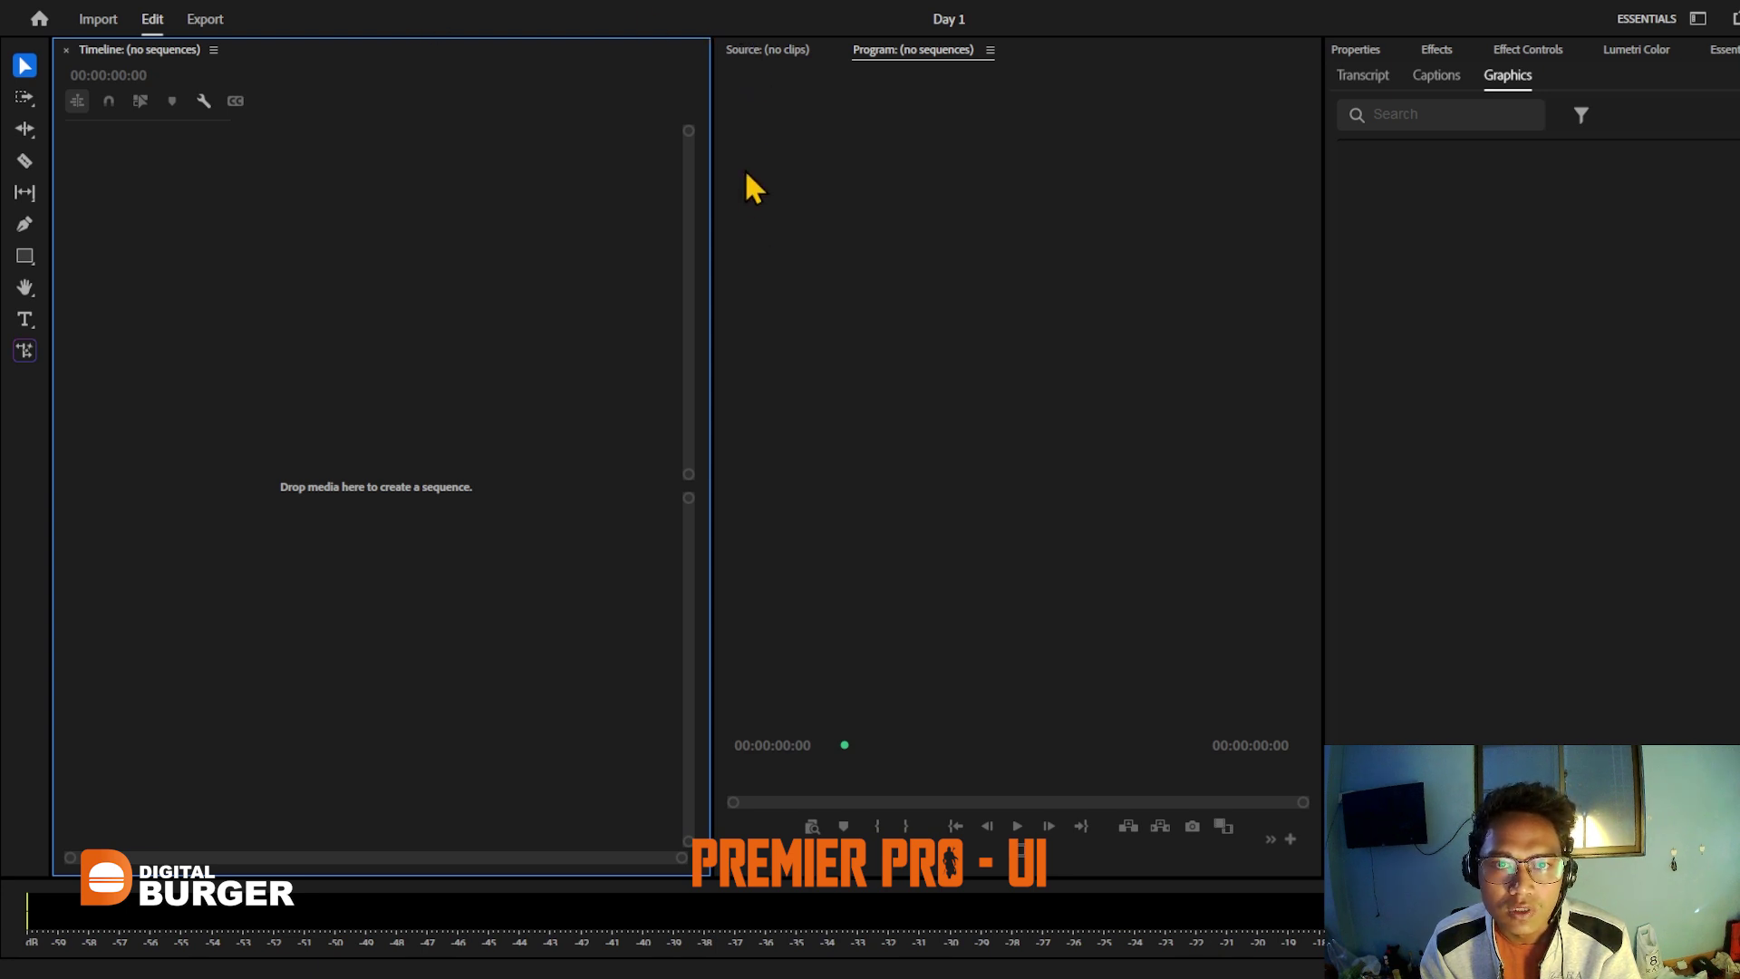
Step: Switch the workspace to Effects and Assembly, and settle on the AMT workspace
key("alt+shift+7")
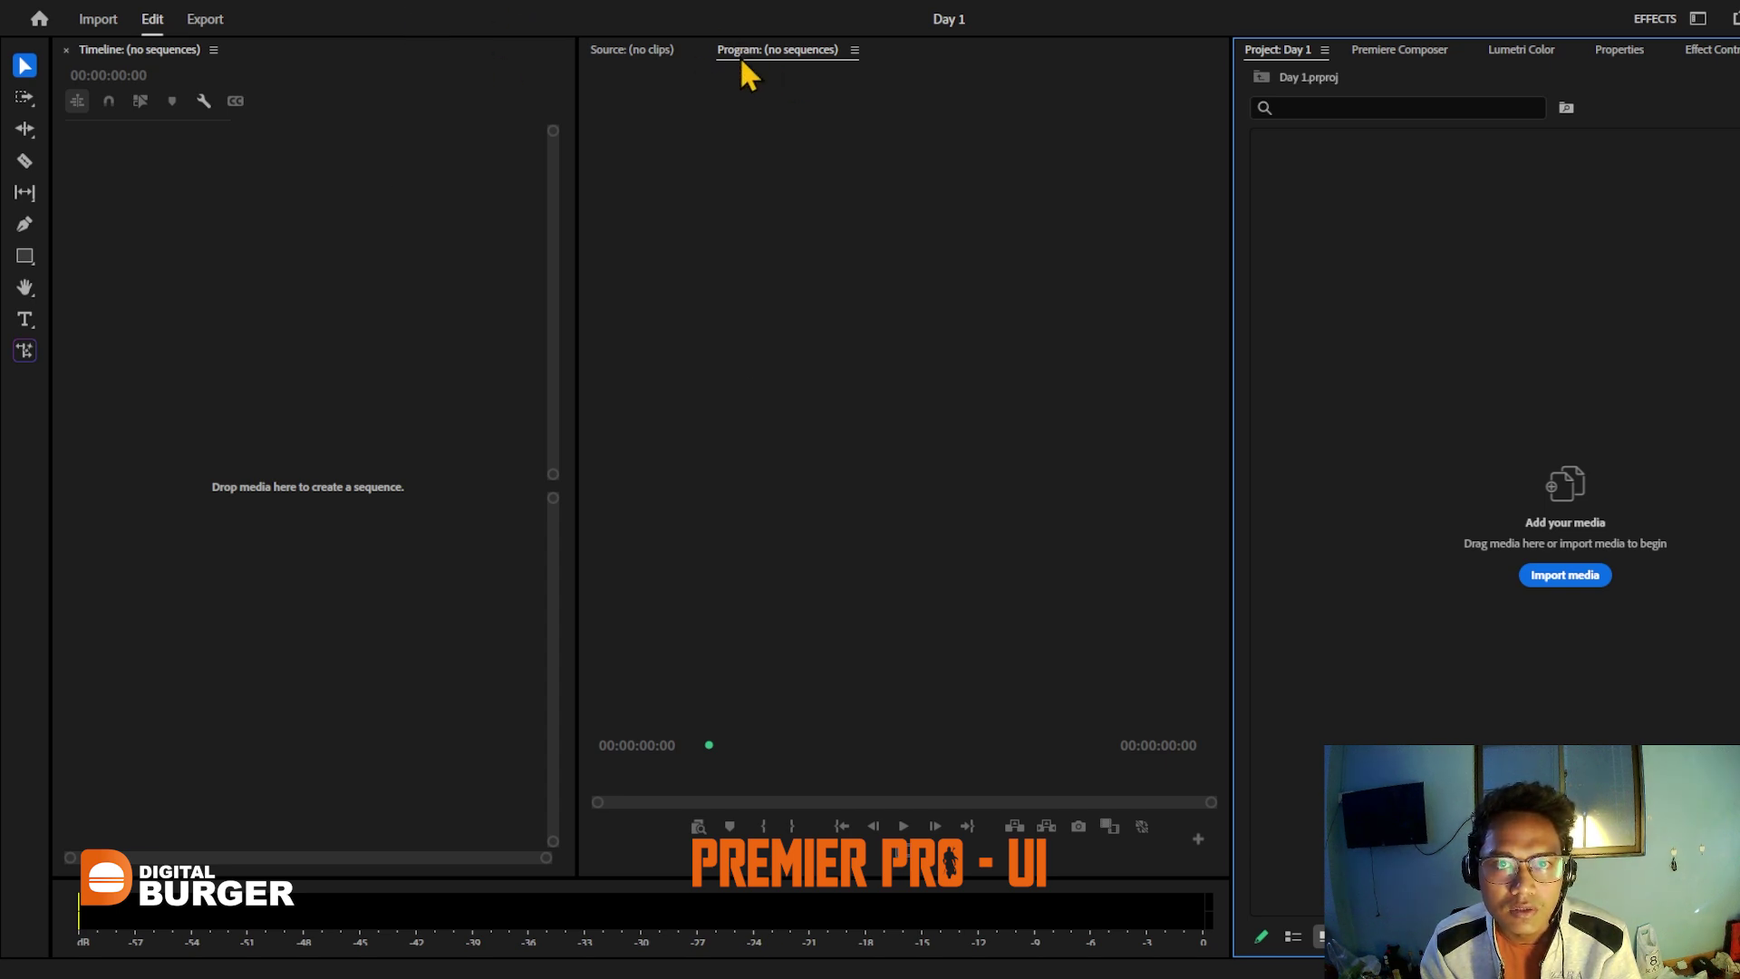
key("alt+shift+1")
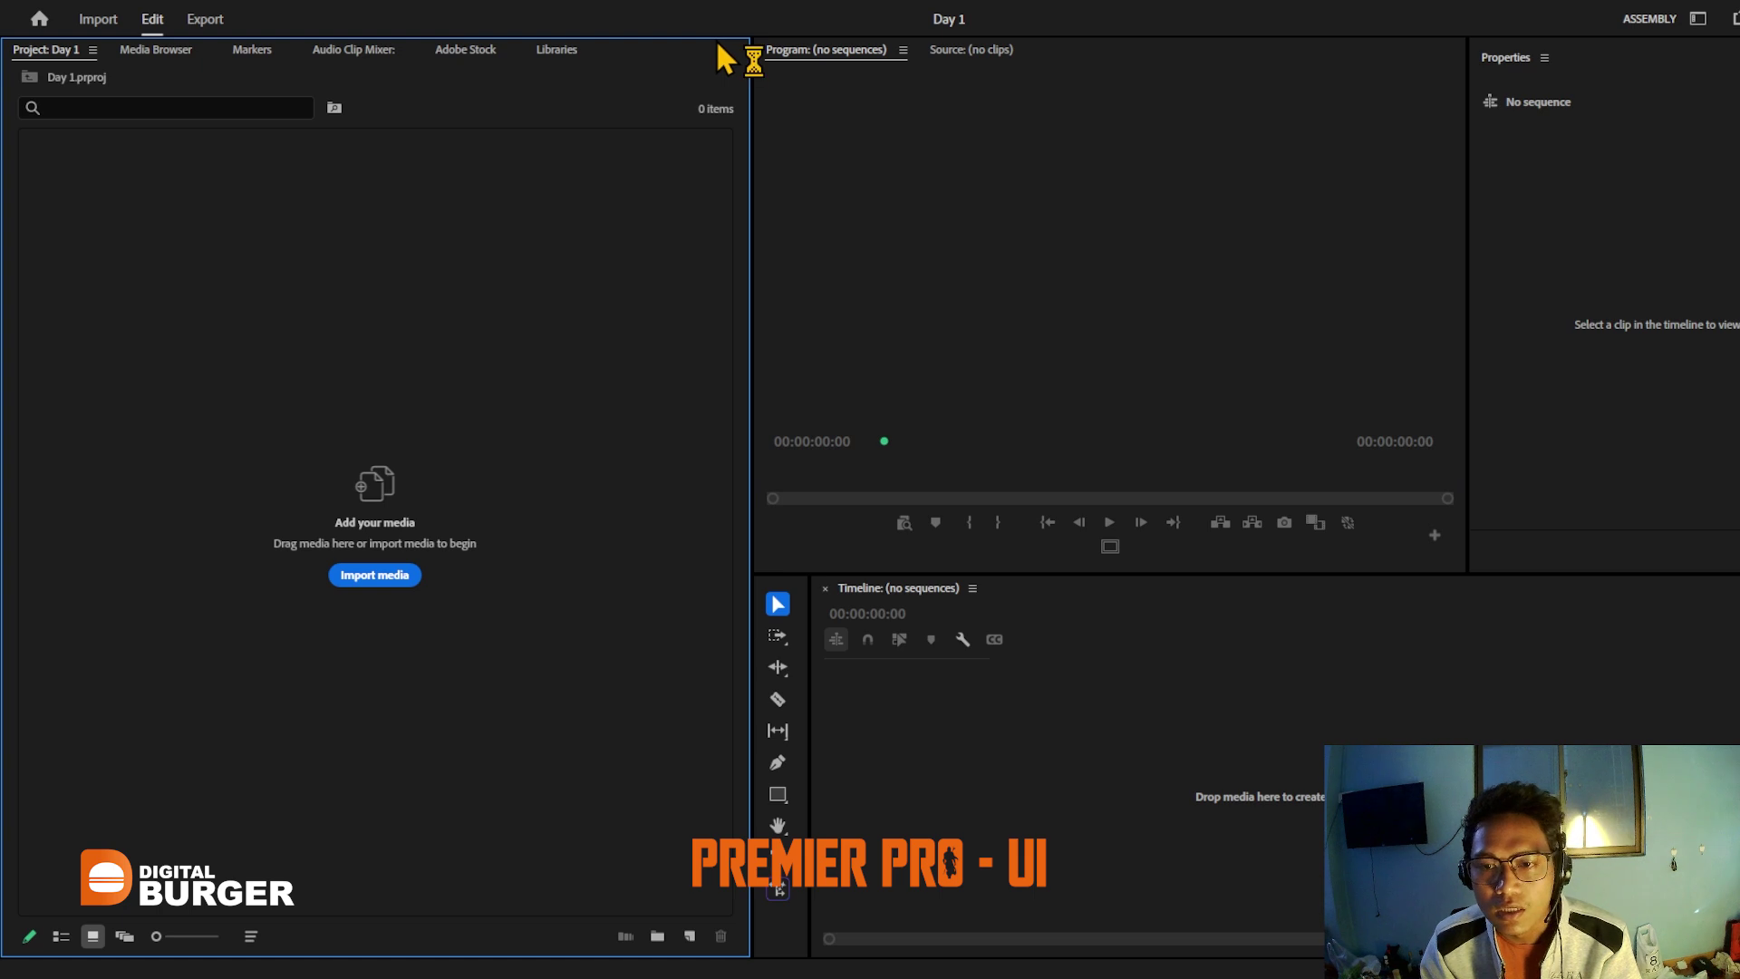
key("alt+shift+1")
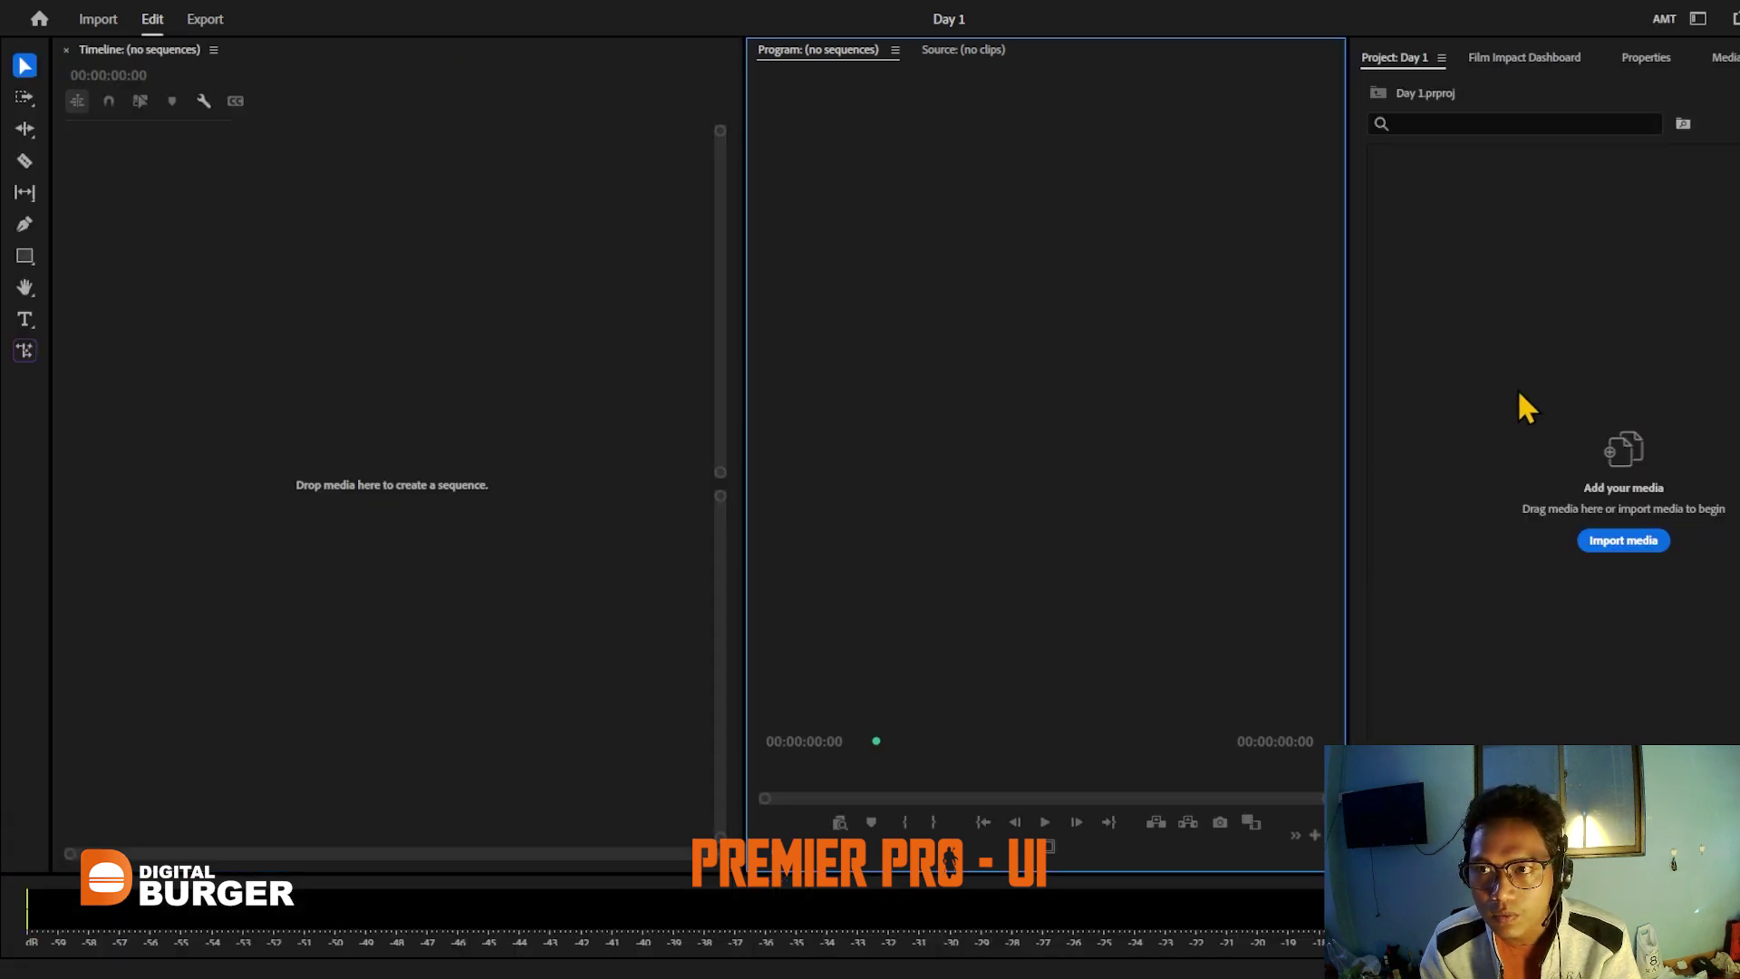
left_click(942, 308)
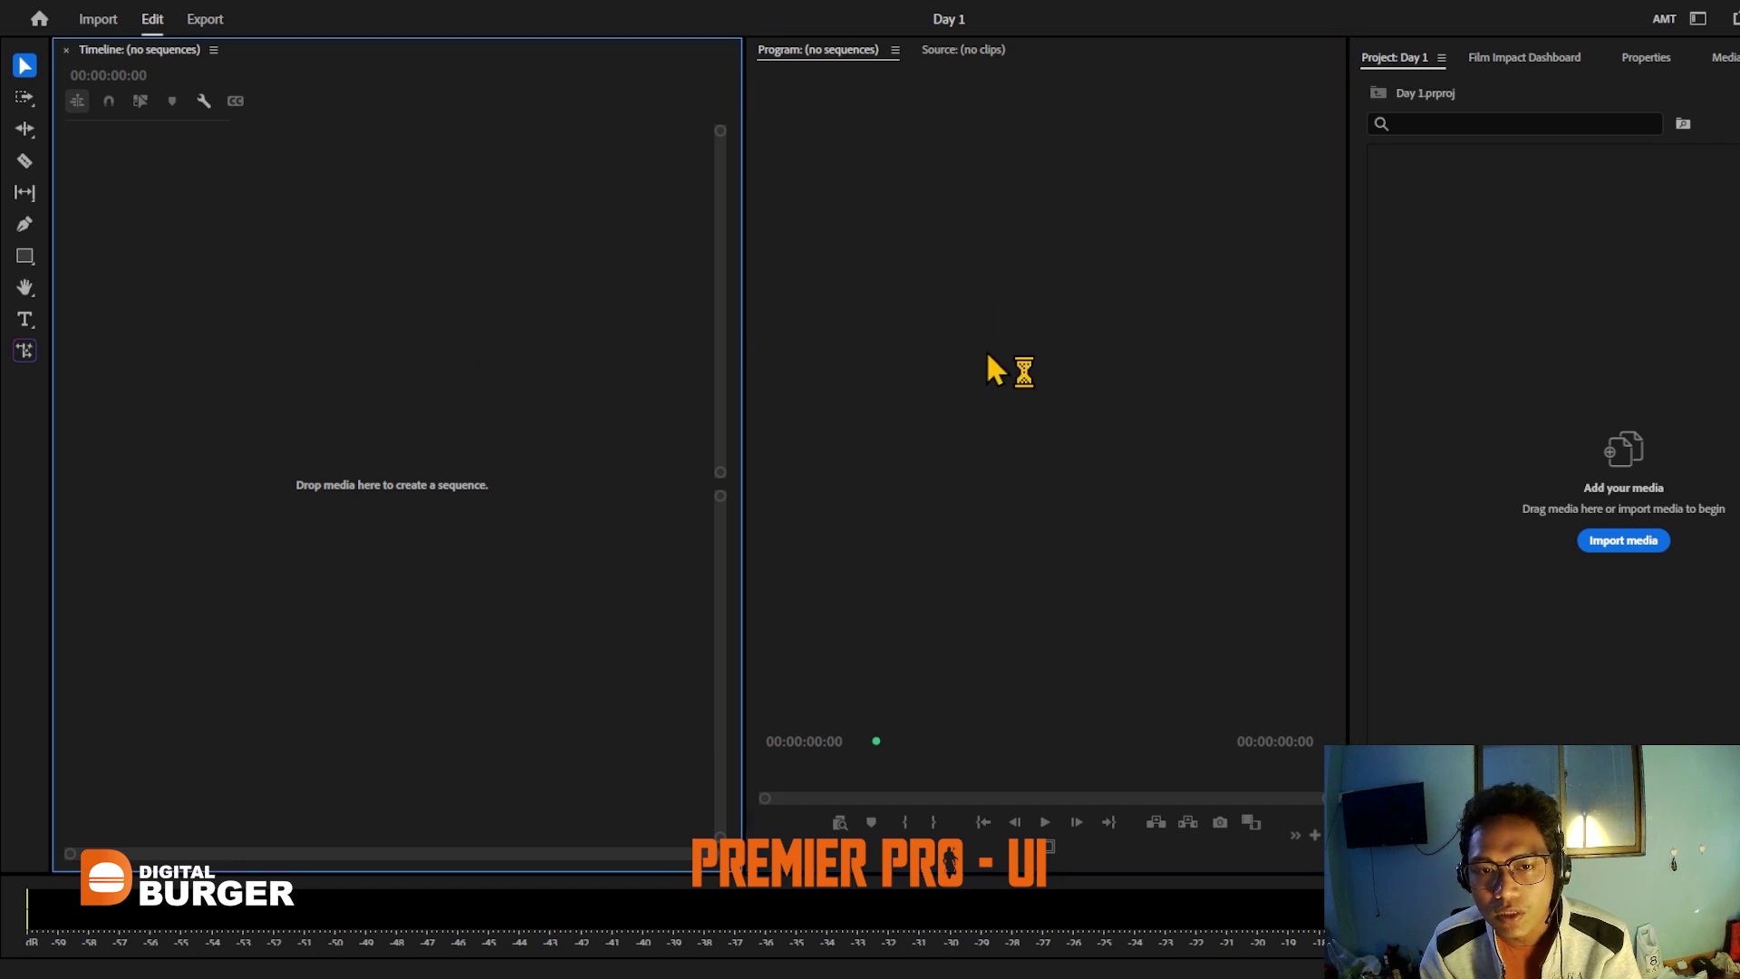
left_click(1454, 292)
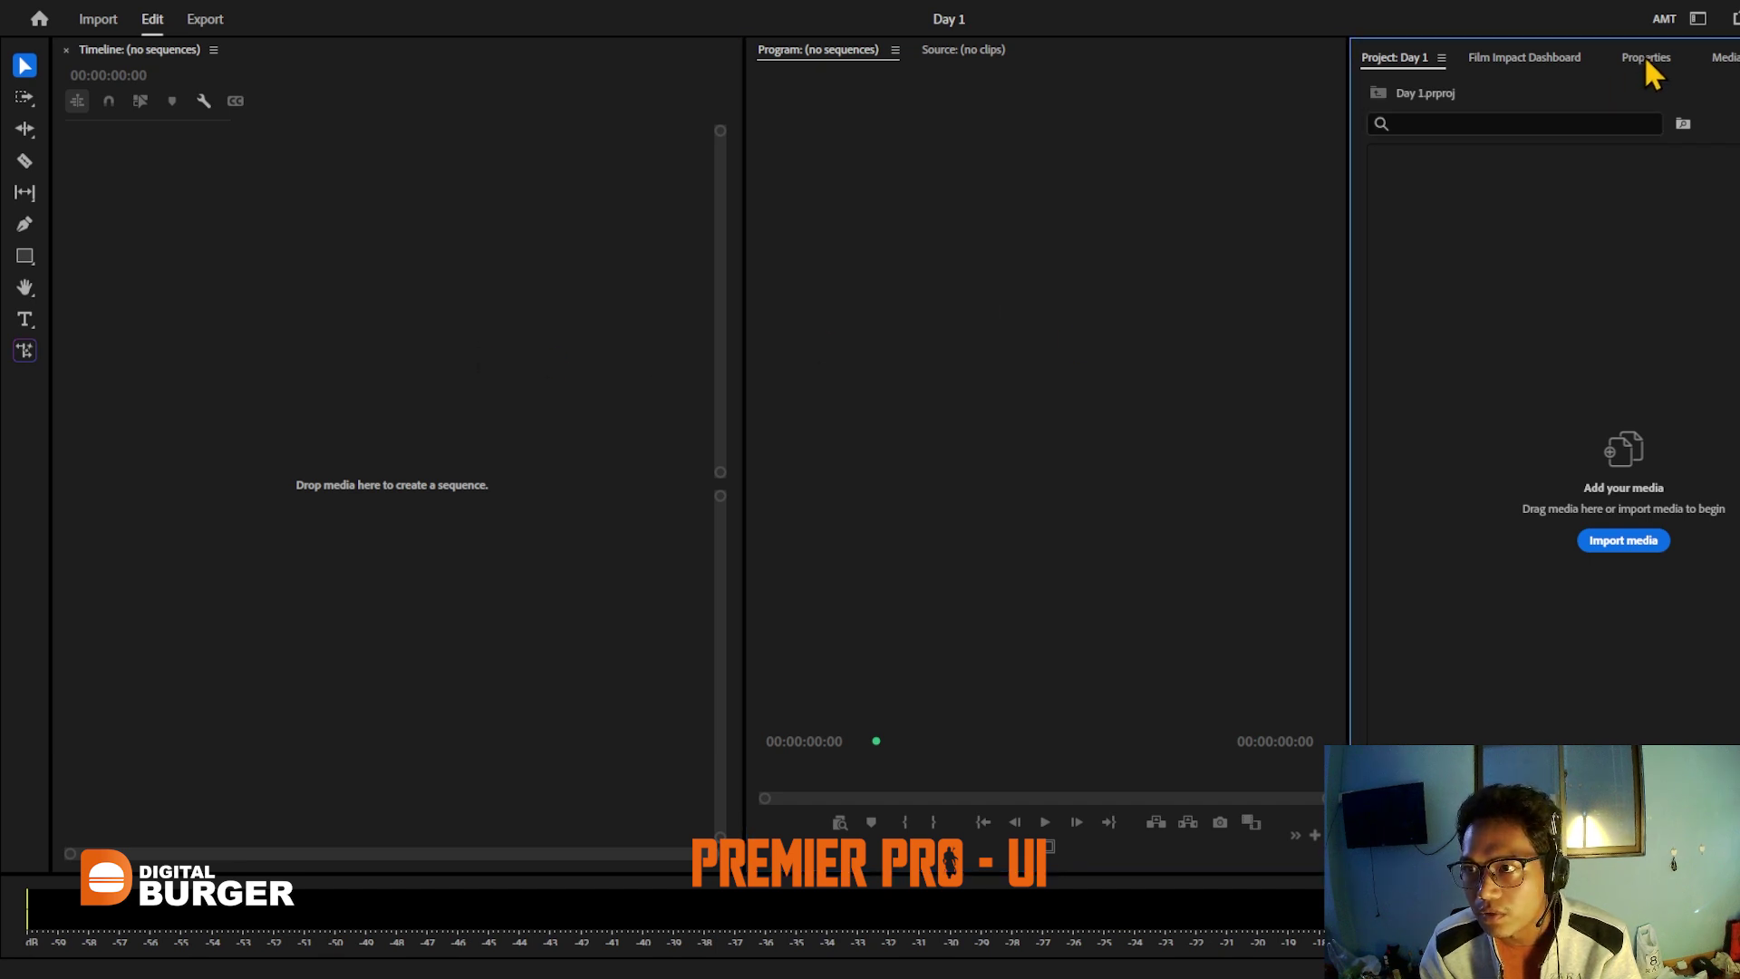
Step: Try docking the Properties panel in the Timeline group, and return it to the Project panel's group
left_click(1642, 58)
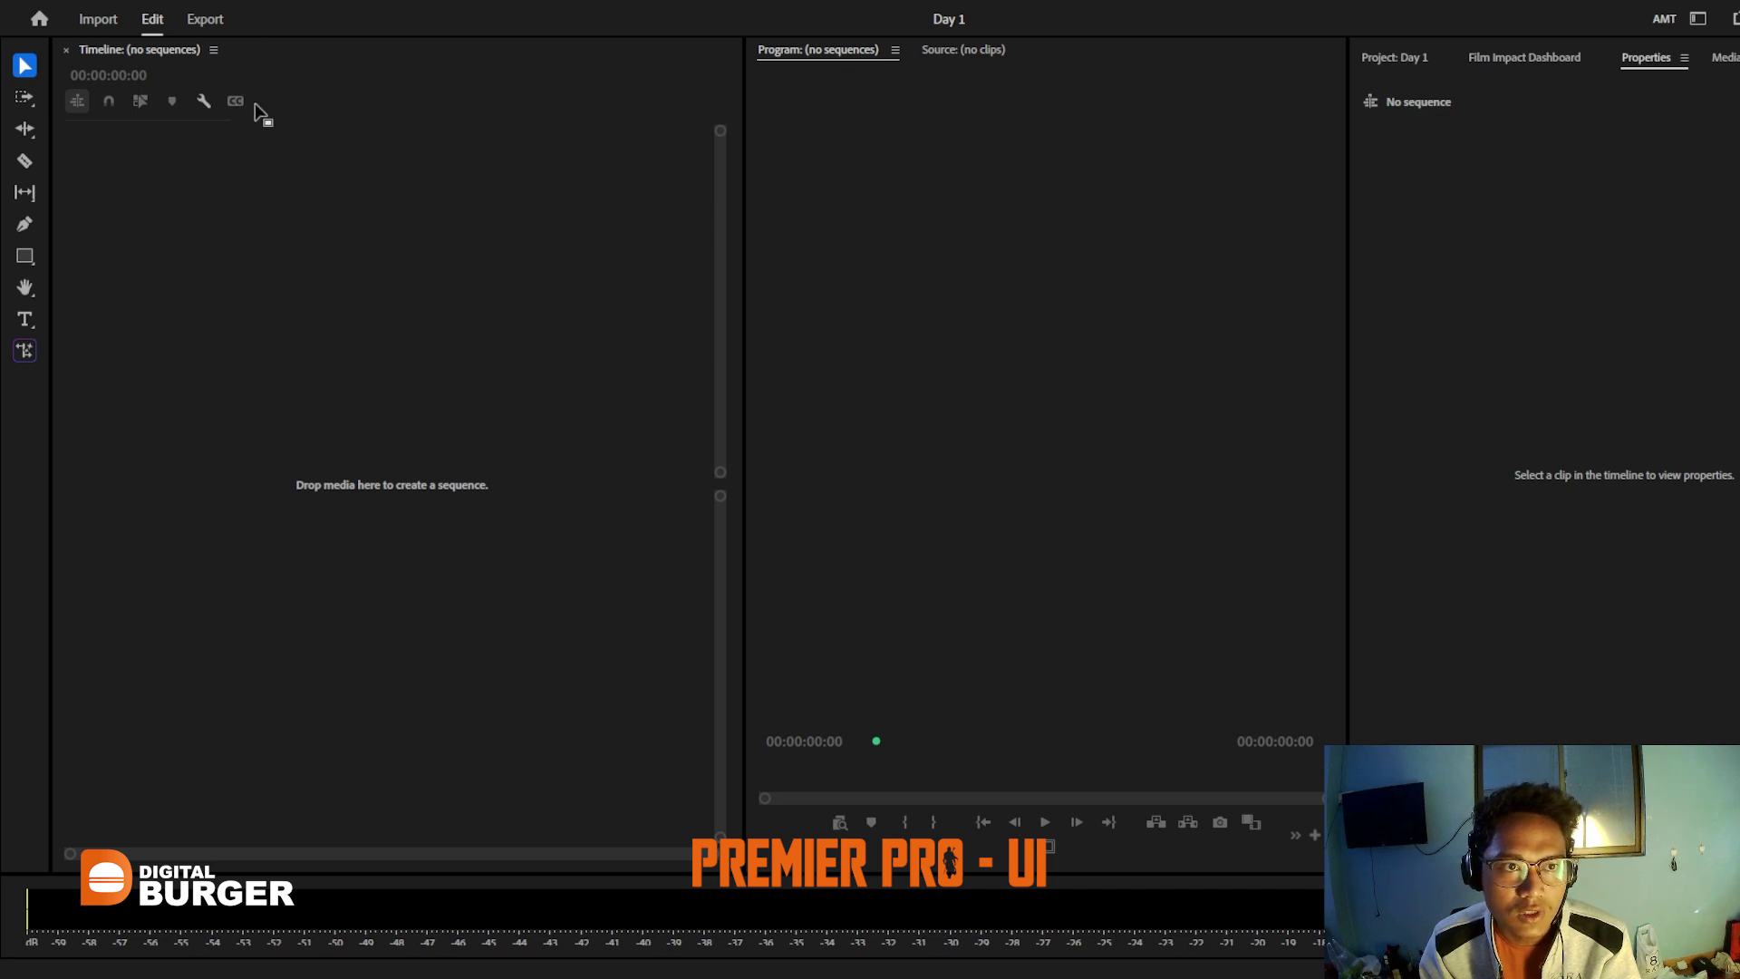
left_click_drag(253, 63, 247, 54)
left_click(248, 52)
left_click(108, 51)
left_click(237, 52)
left_click(97, 55)
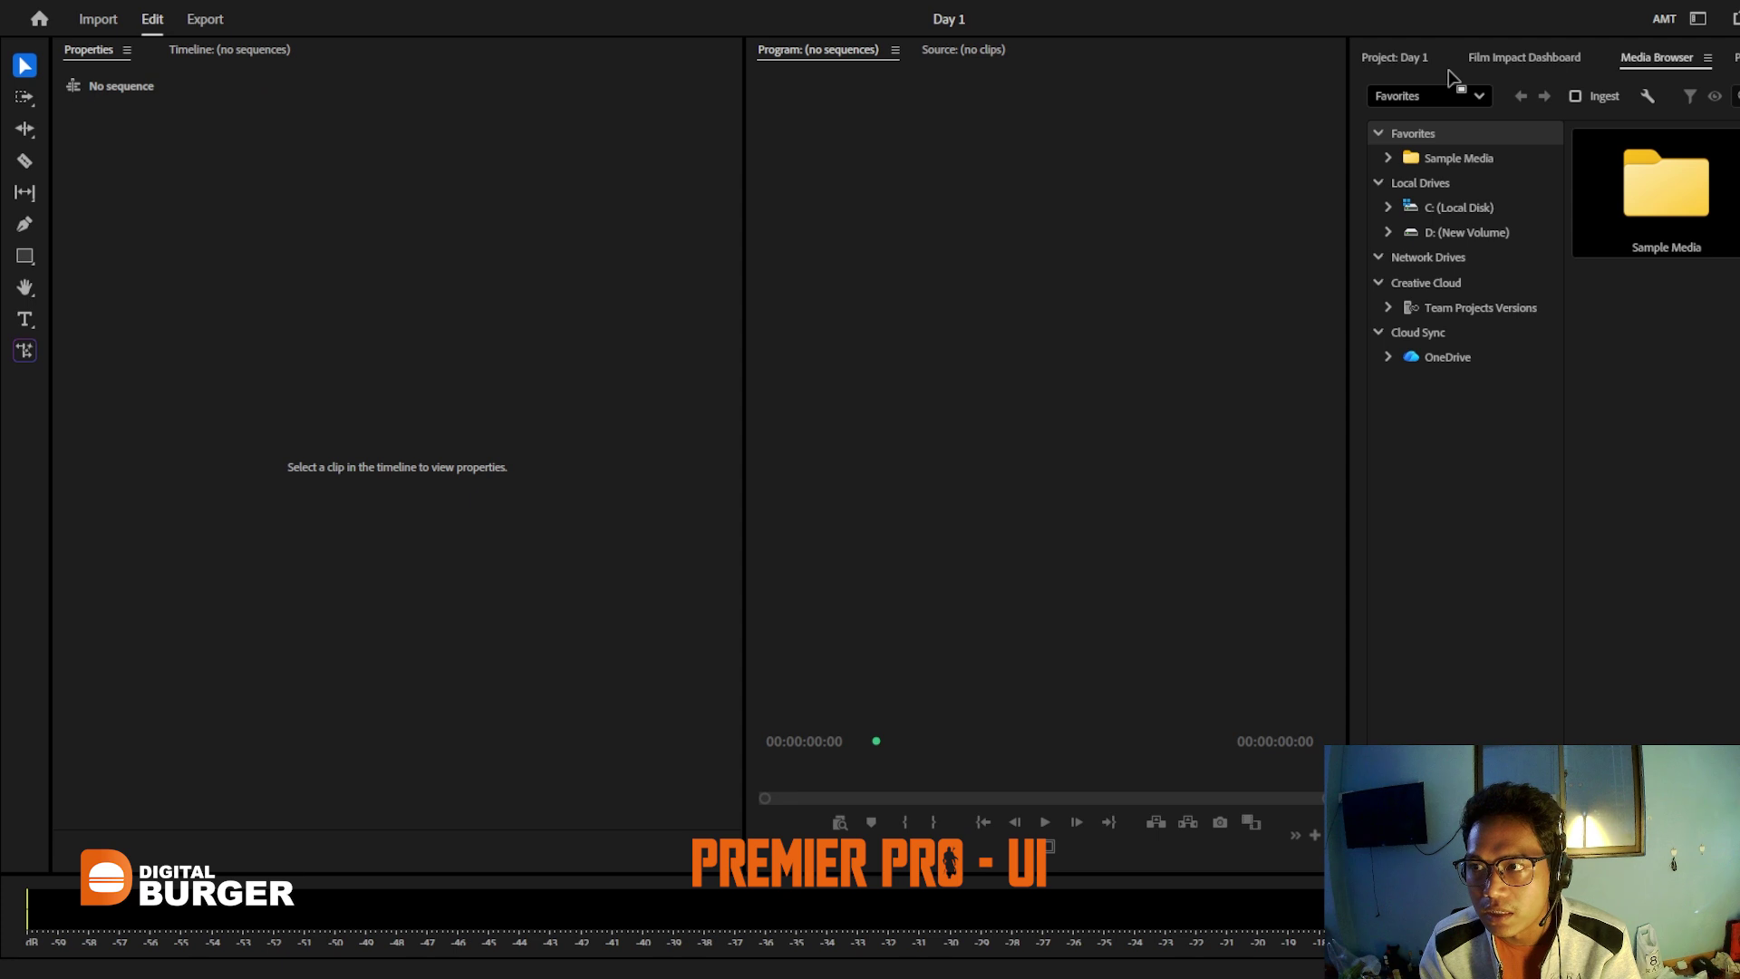
left_click_drag(1450, 77, 1452, 84)
left_click(394, 299)
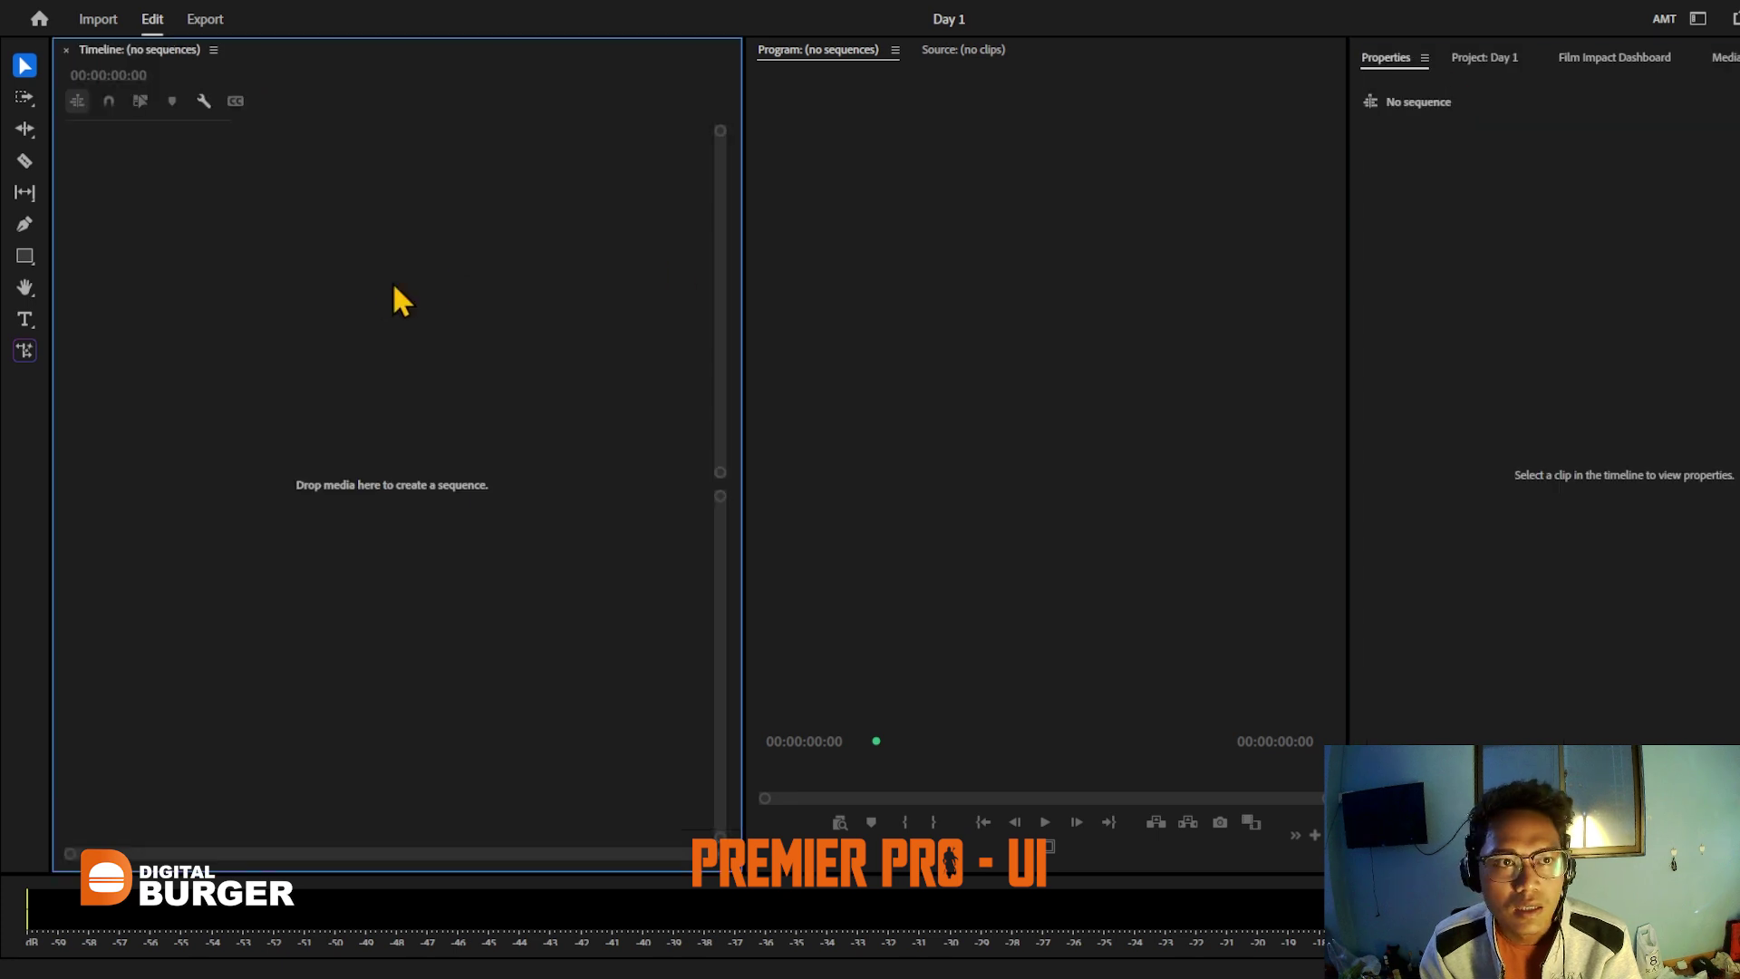
Step: Try Properties as a separate column, redock it directly after the Project panel, and resize the neighbouring panels to give the Program monitor more width
left_click(1383, 56)
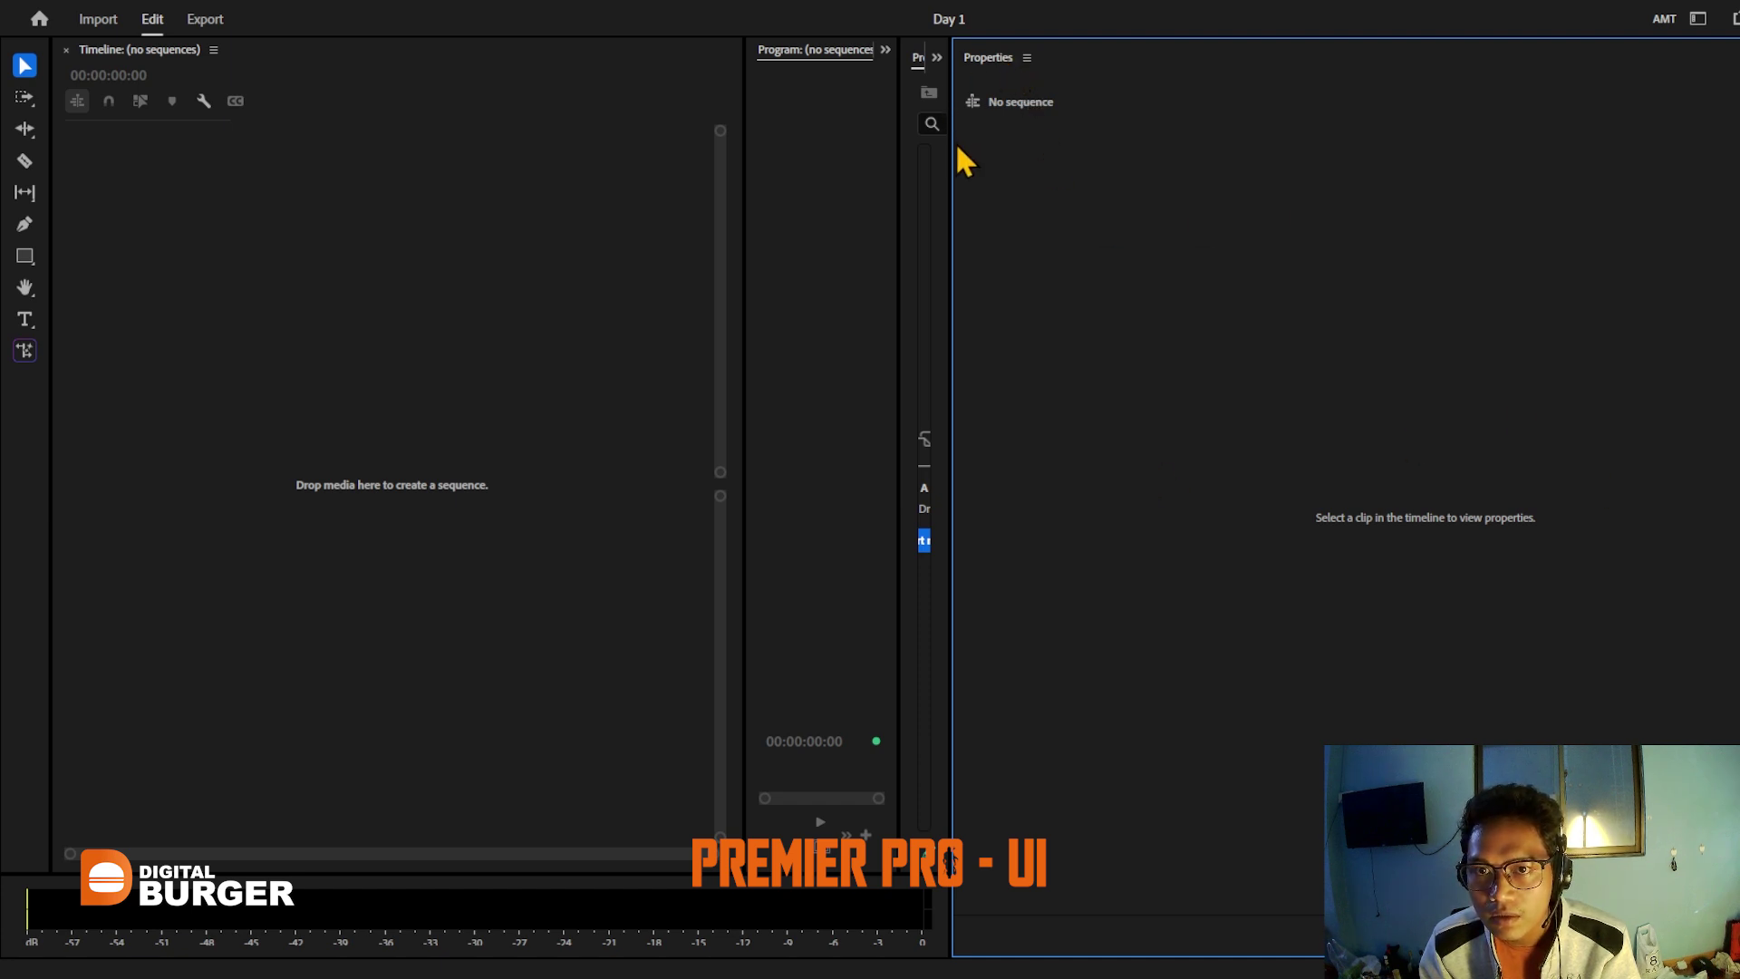
left_click_drag(951, 141, 1538, 145)
left_click_drag(1595, 64, 1124, 71)
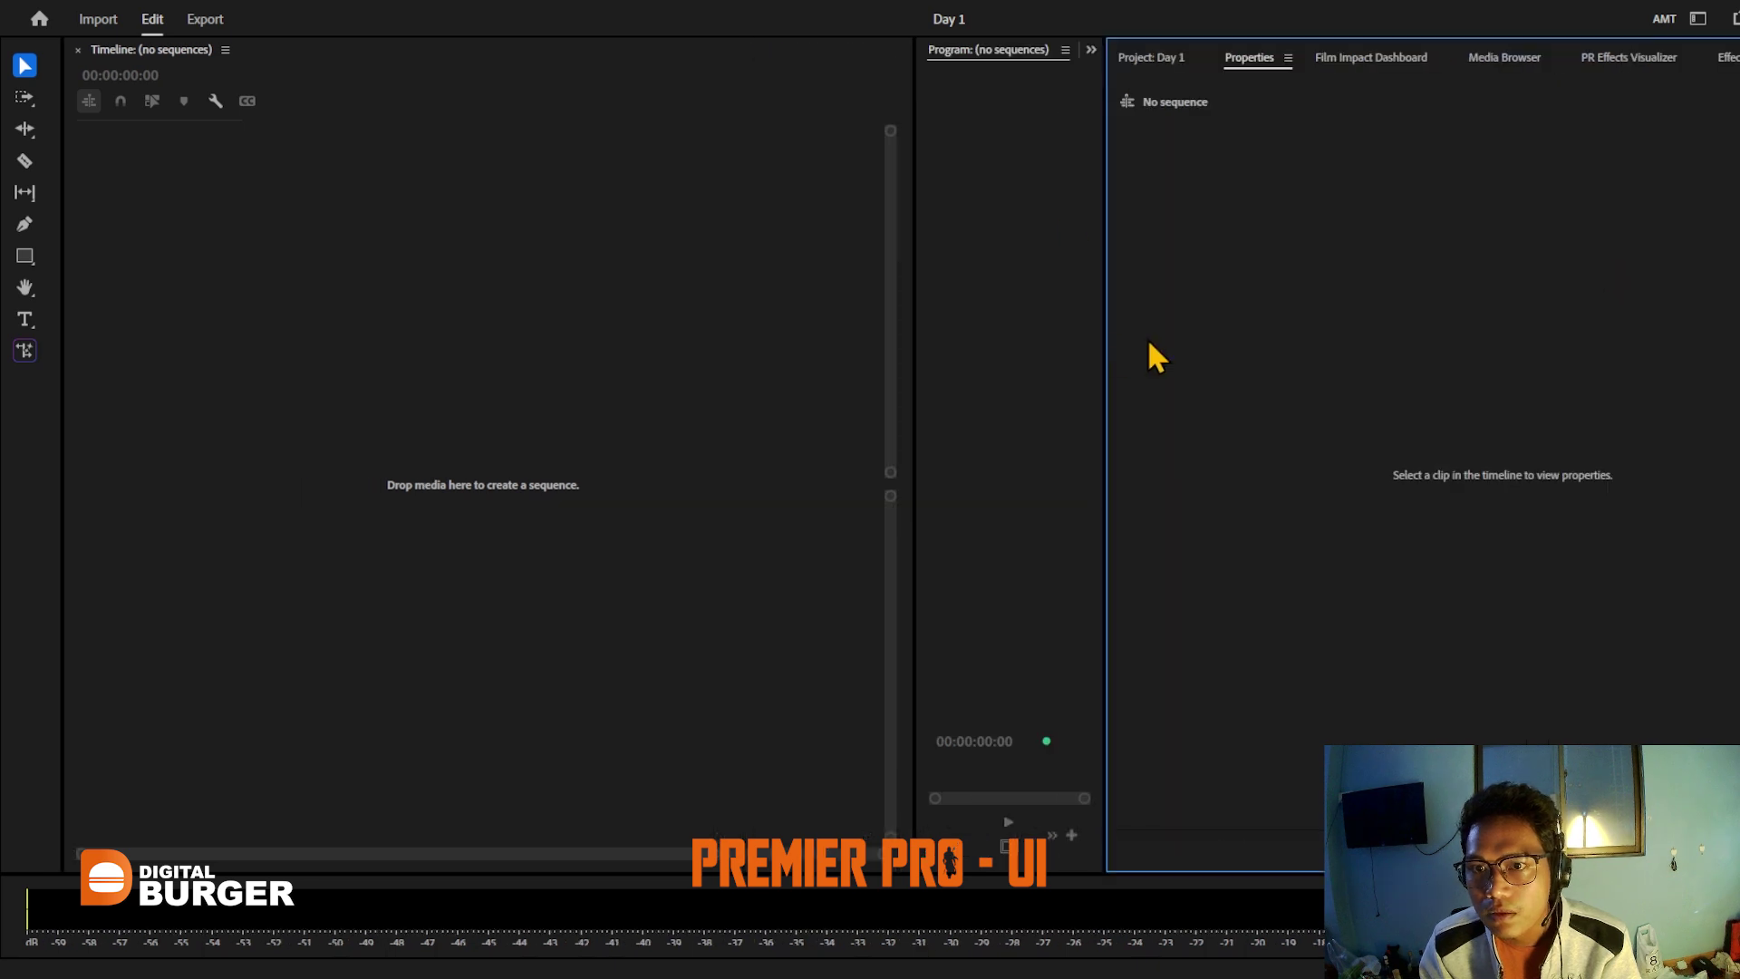
left_click_drag(1103, 262, 1414, 266)
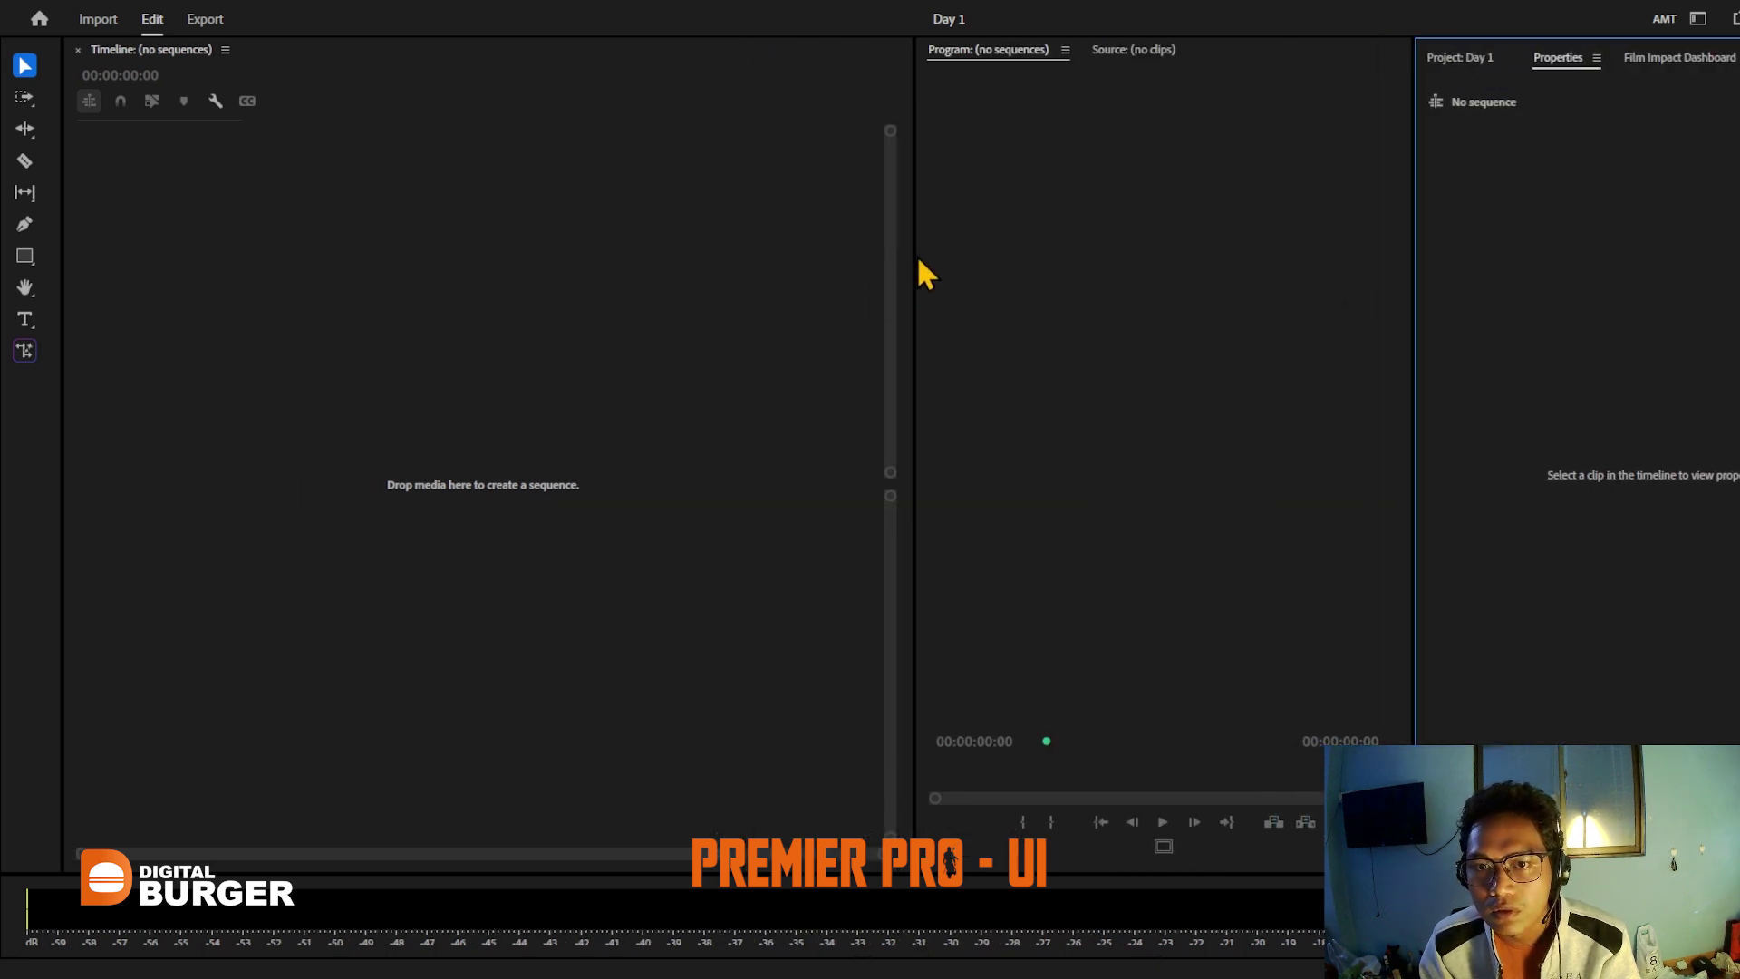
left_click_drag(913, 254, 728, 246)
Step: Create a bin named Raws in the project and save the project
key("shift+1")
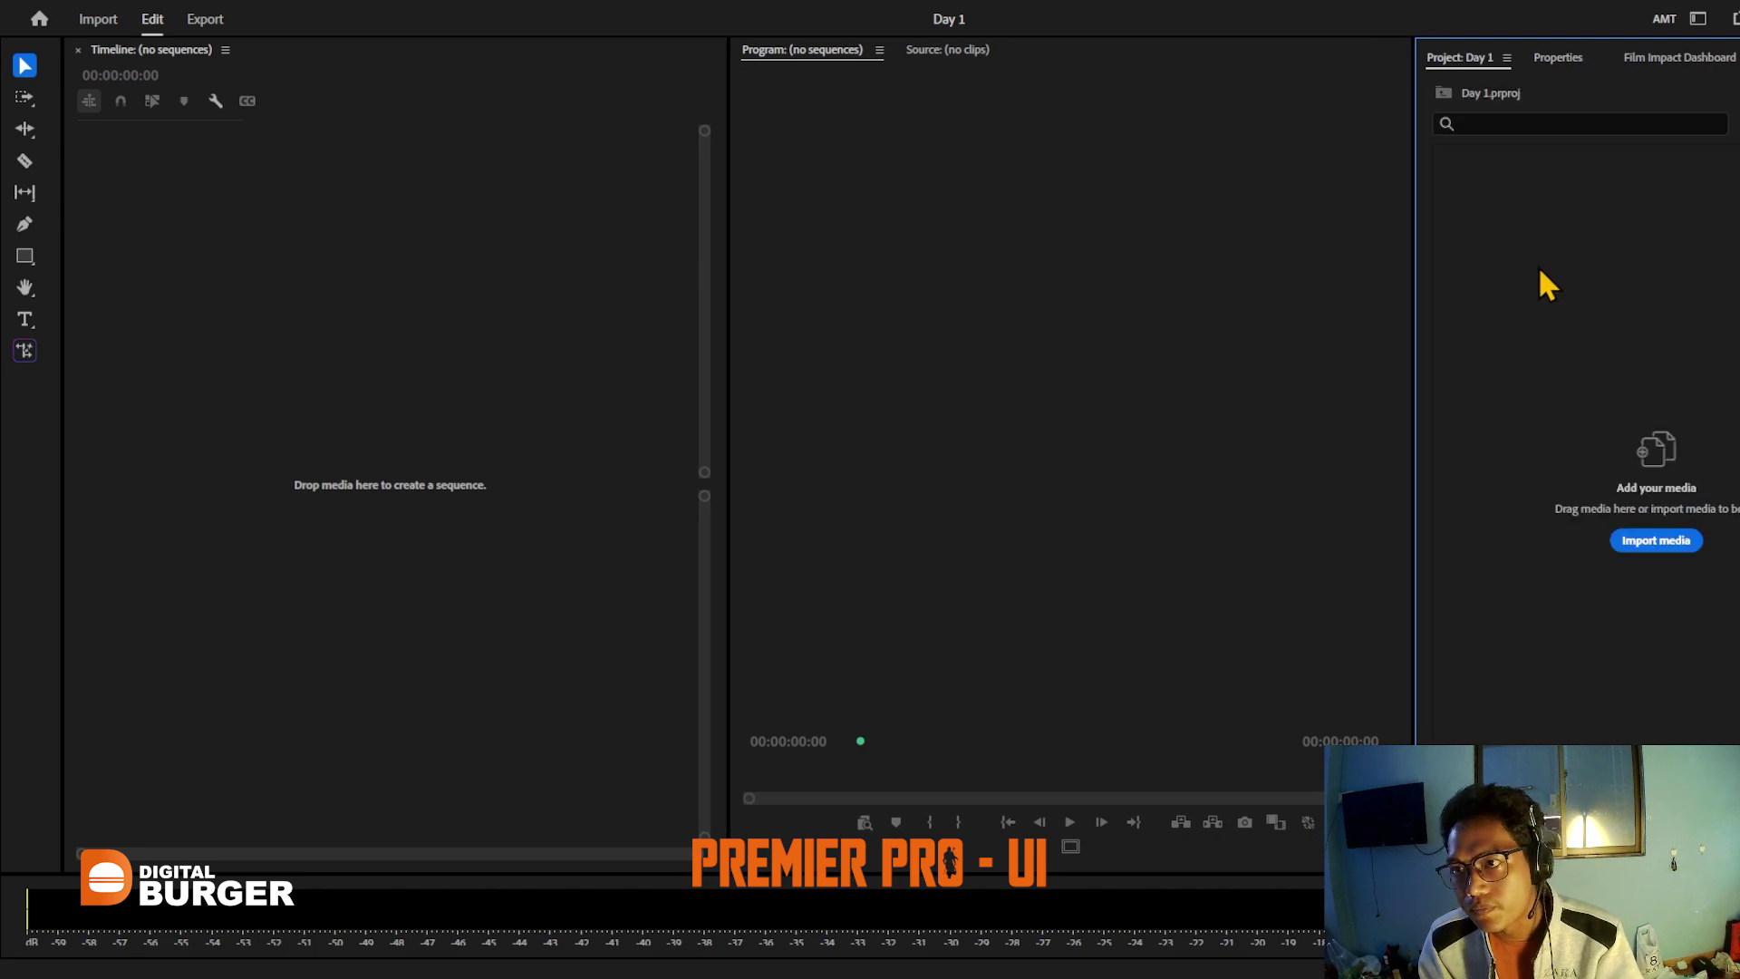
key("ctrl+slash")
type("Raws")
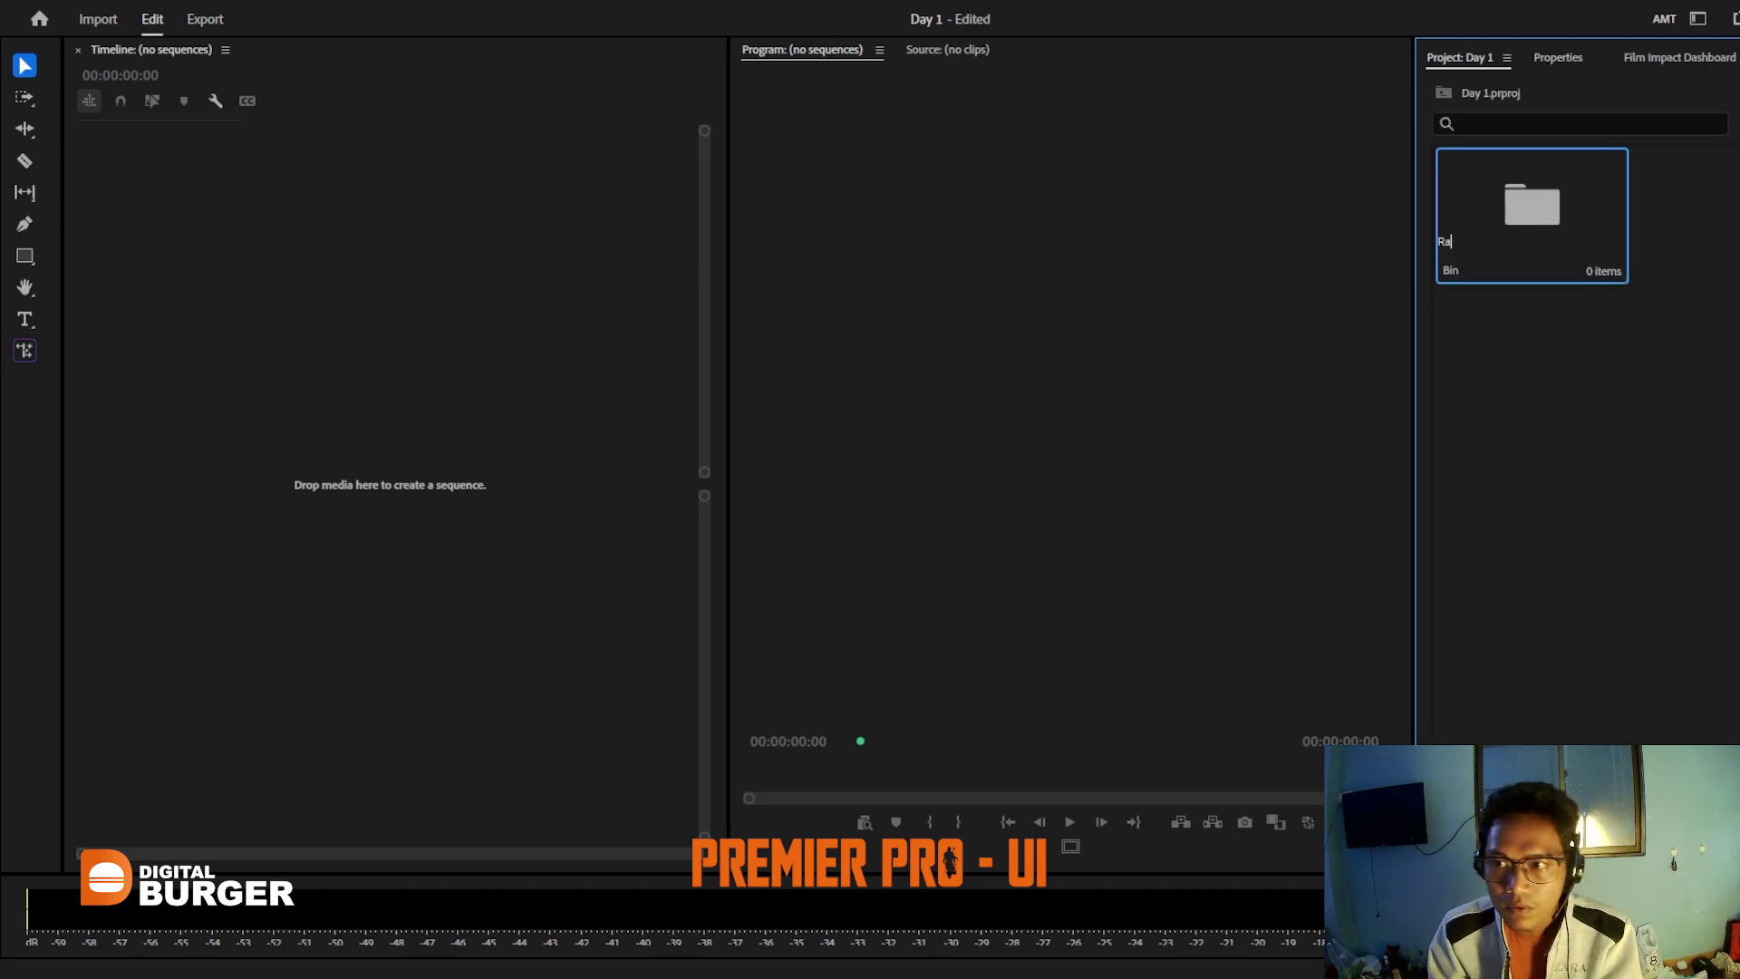
key("Return")
left_click(1590, 342)
key("ctrl+s")
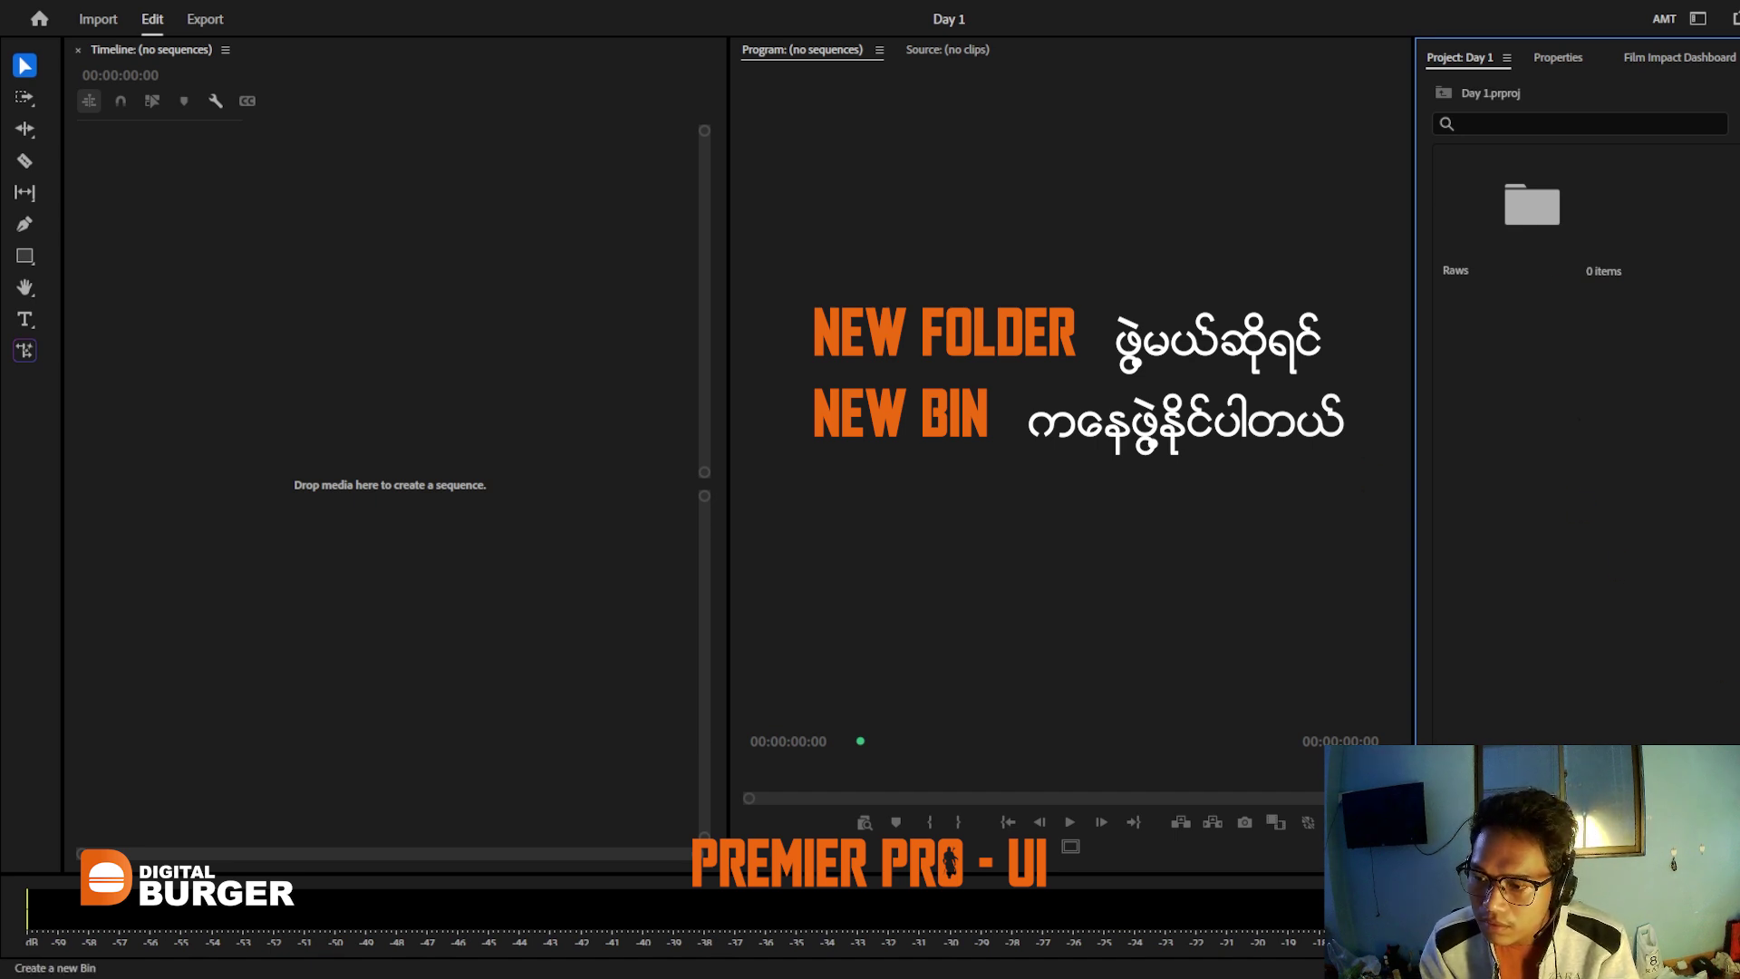
Step: Create two more bins, naming the first Nest and giving the second a name starting with "Se"
left_click(1726, 856)
type("Nest")
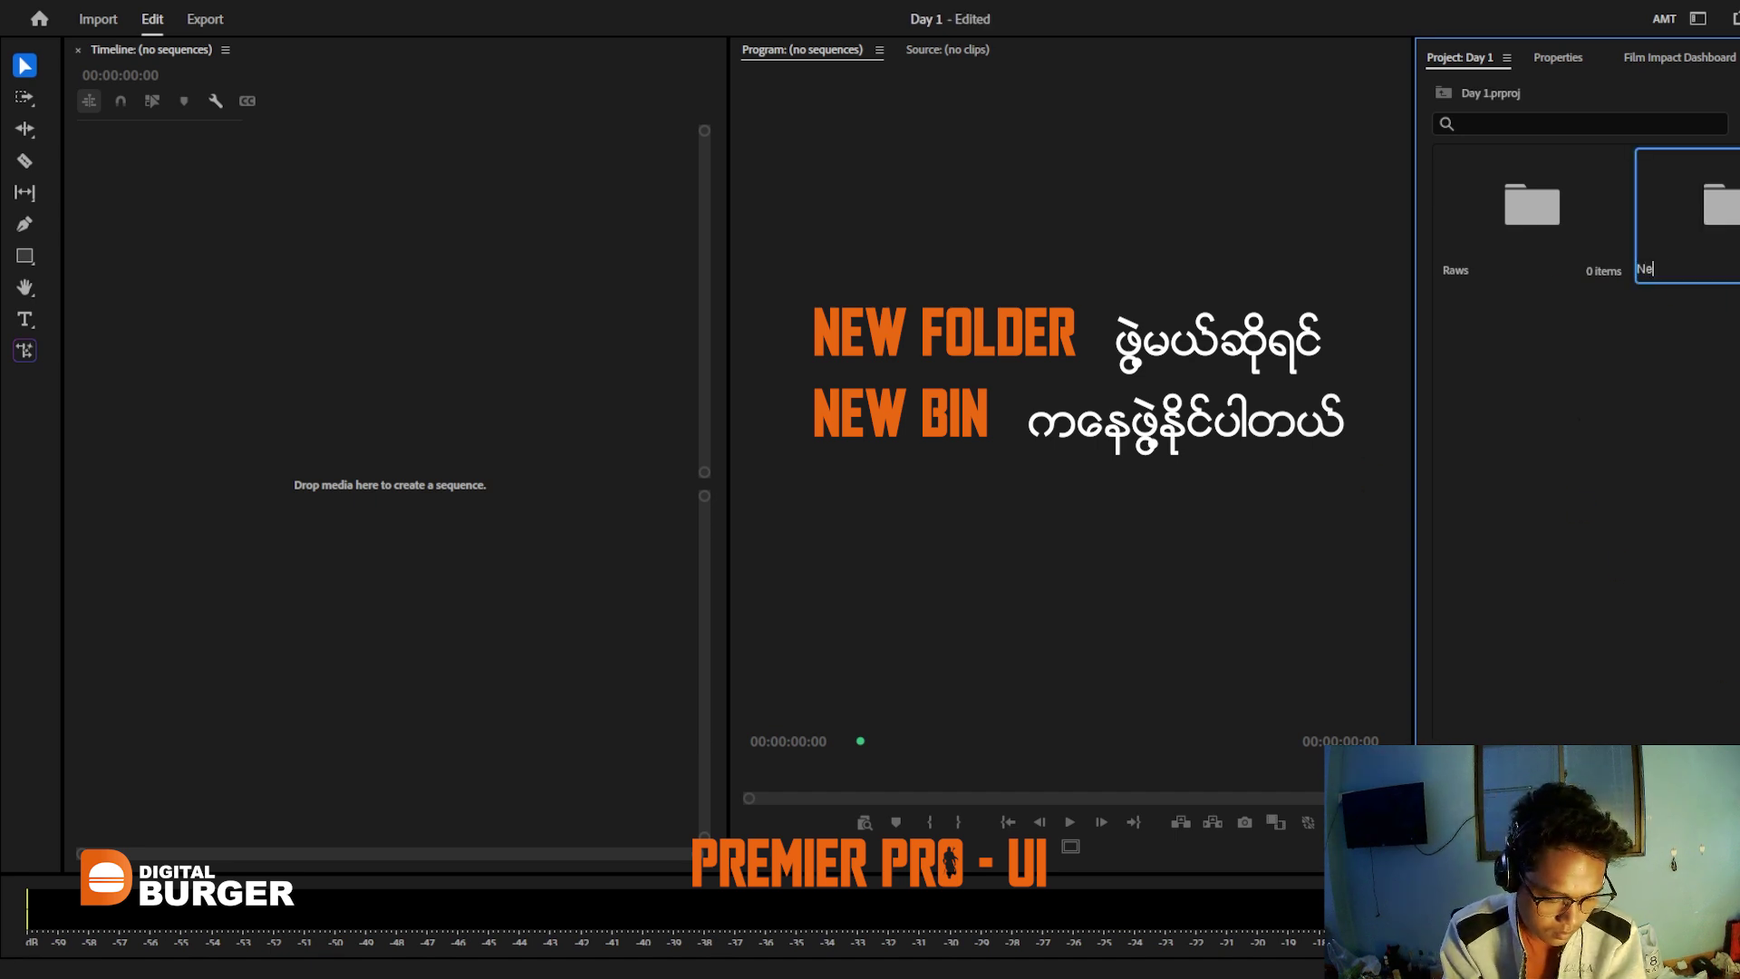
left_click(1735, 587)
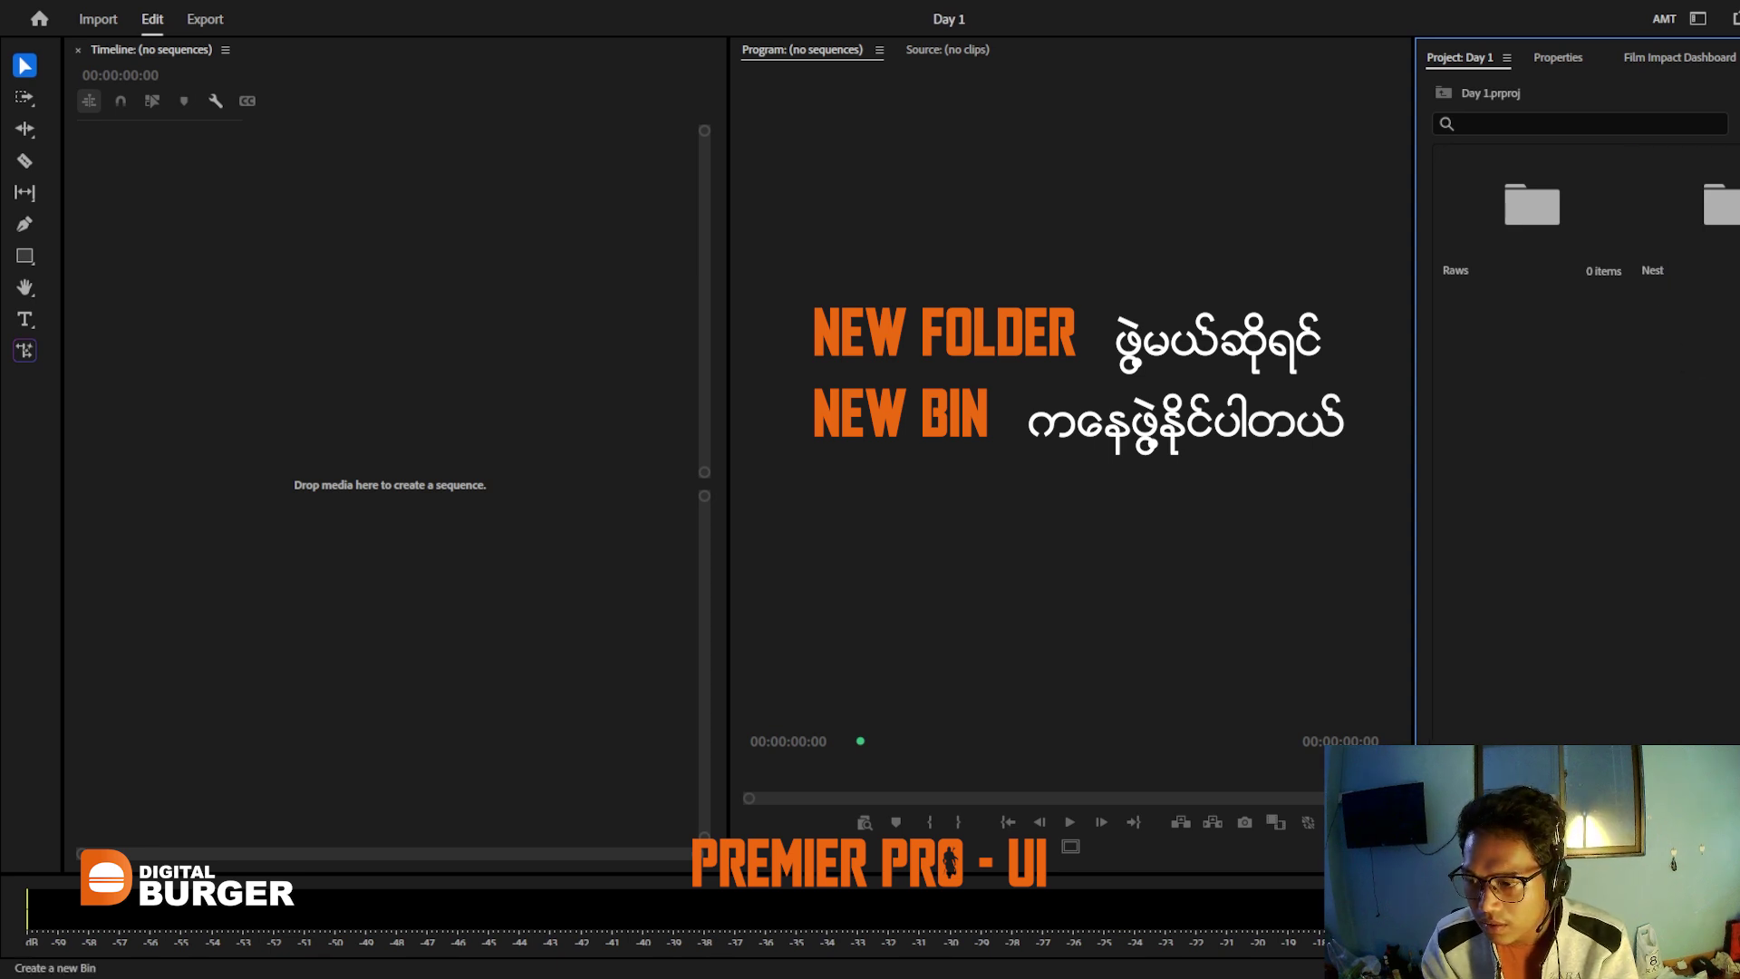
key("ctrl+b")
type("Se")
left_click(1586, 580)
Step: Create another bin in the project named B-Roll
key("ctrl+b")
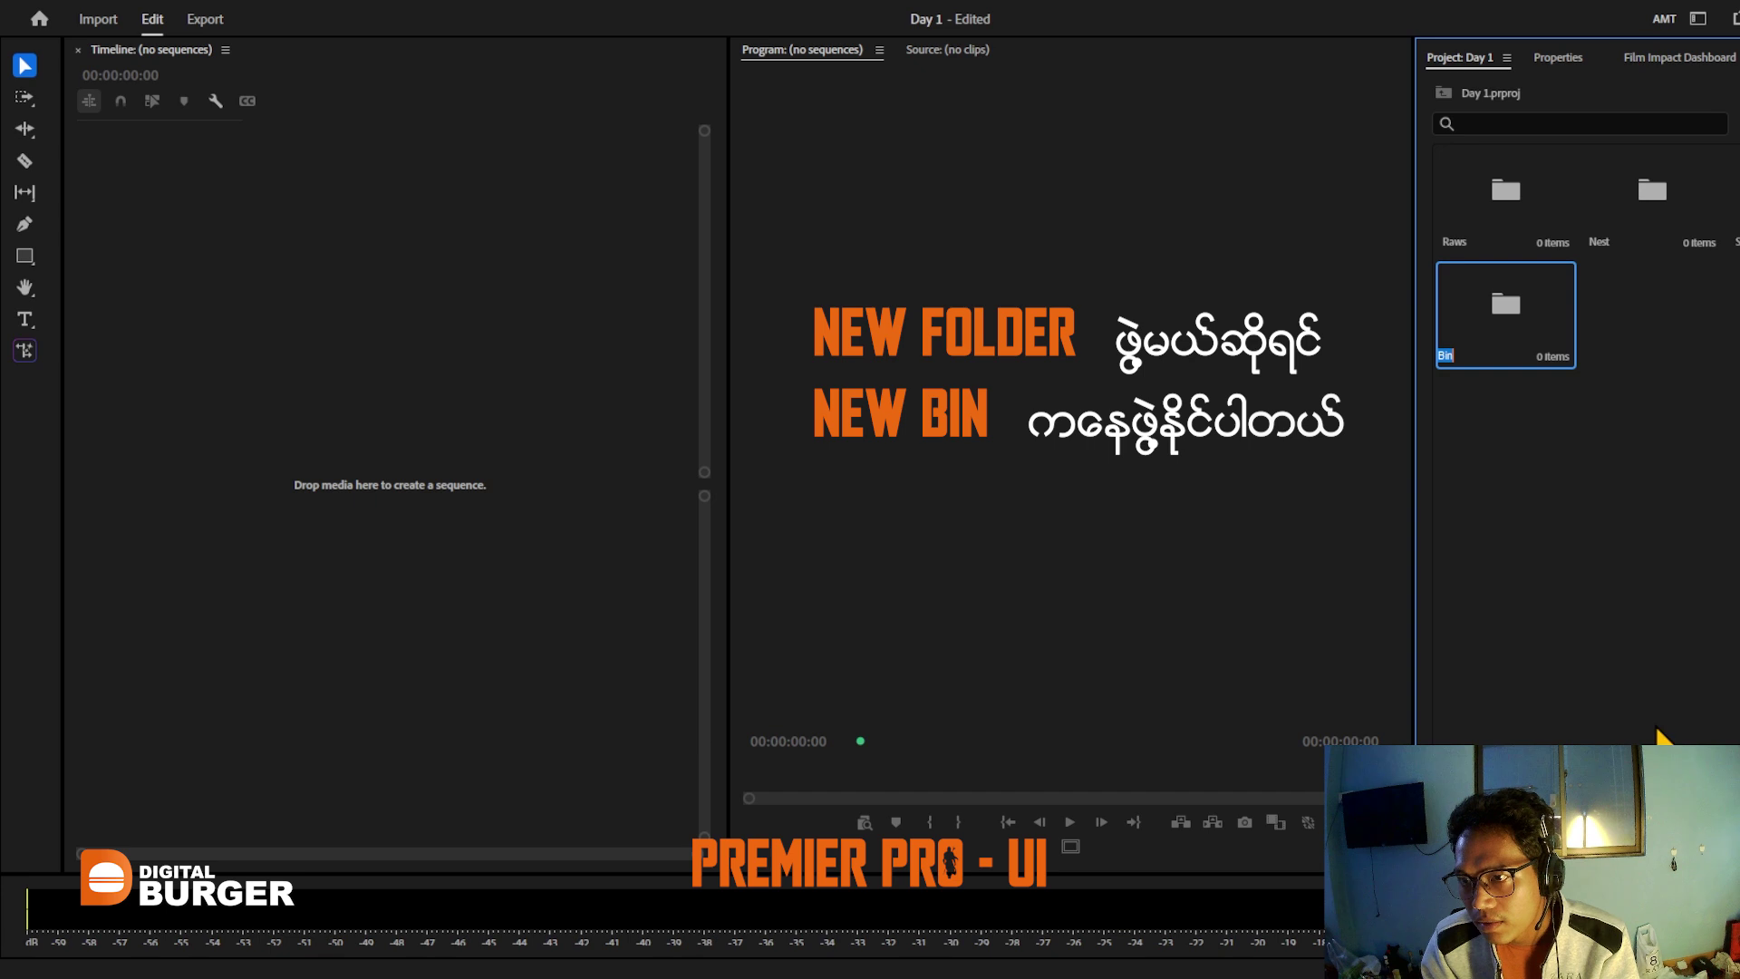
type("B")
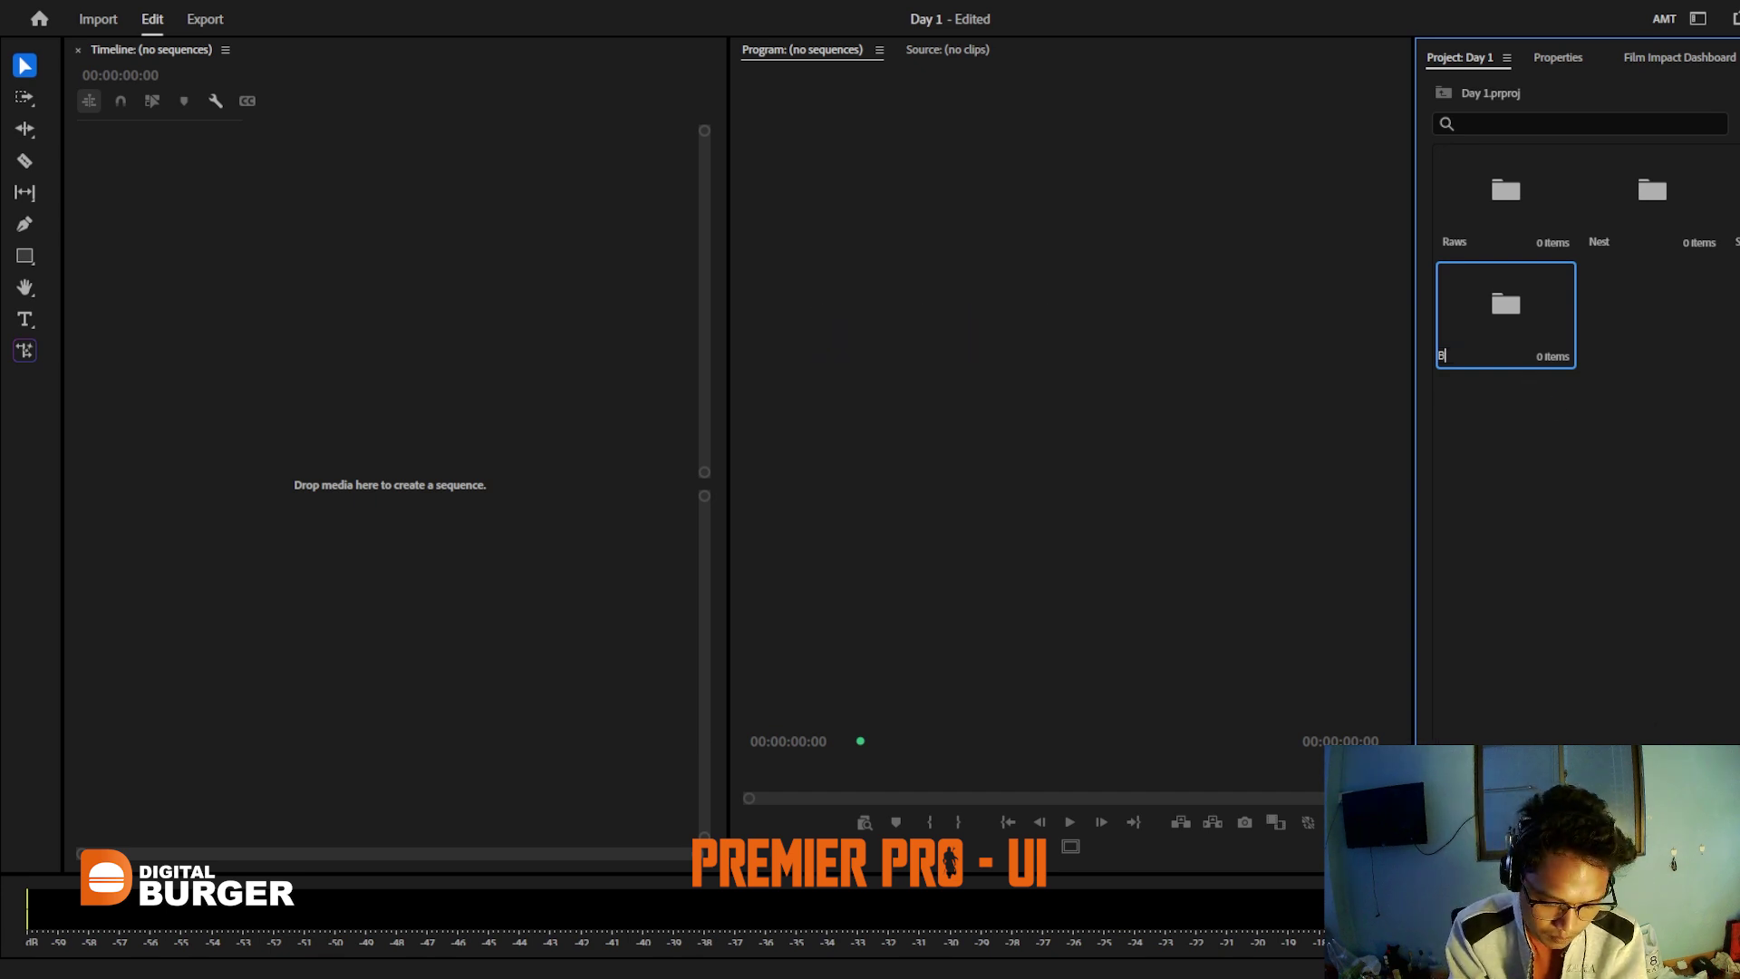
type("-Roll")
key("Return")
Step: Add a bin named Audio after the B-Roll bin
key("ctrl+b")
type("S")
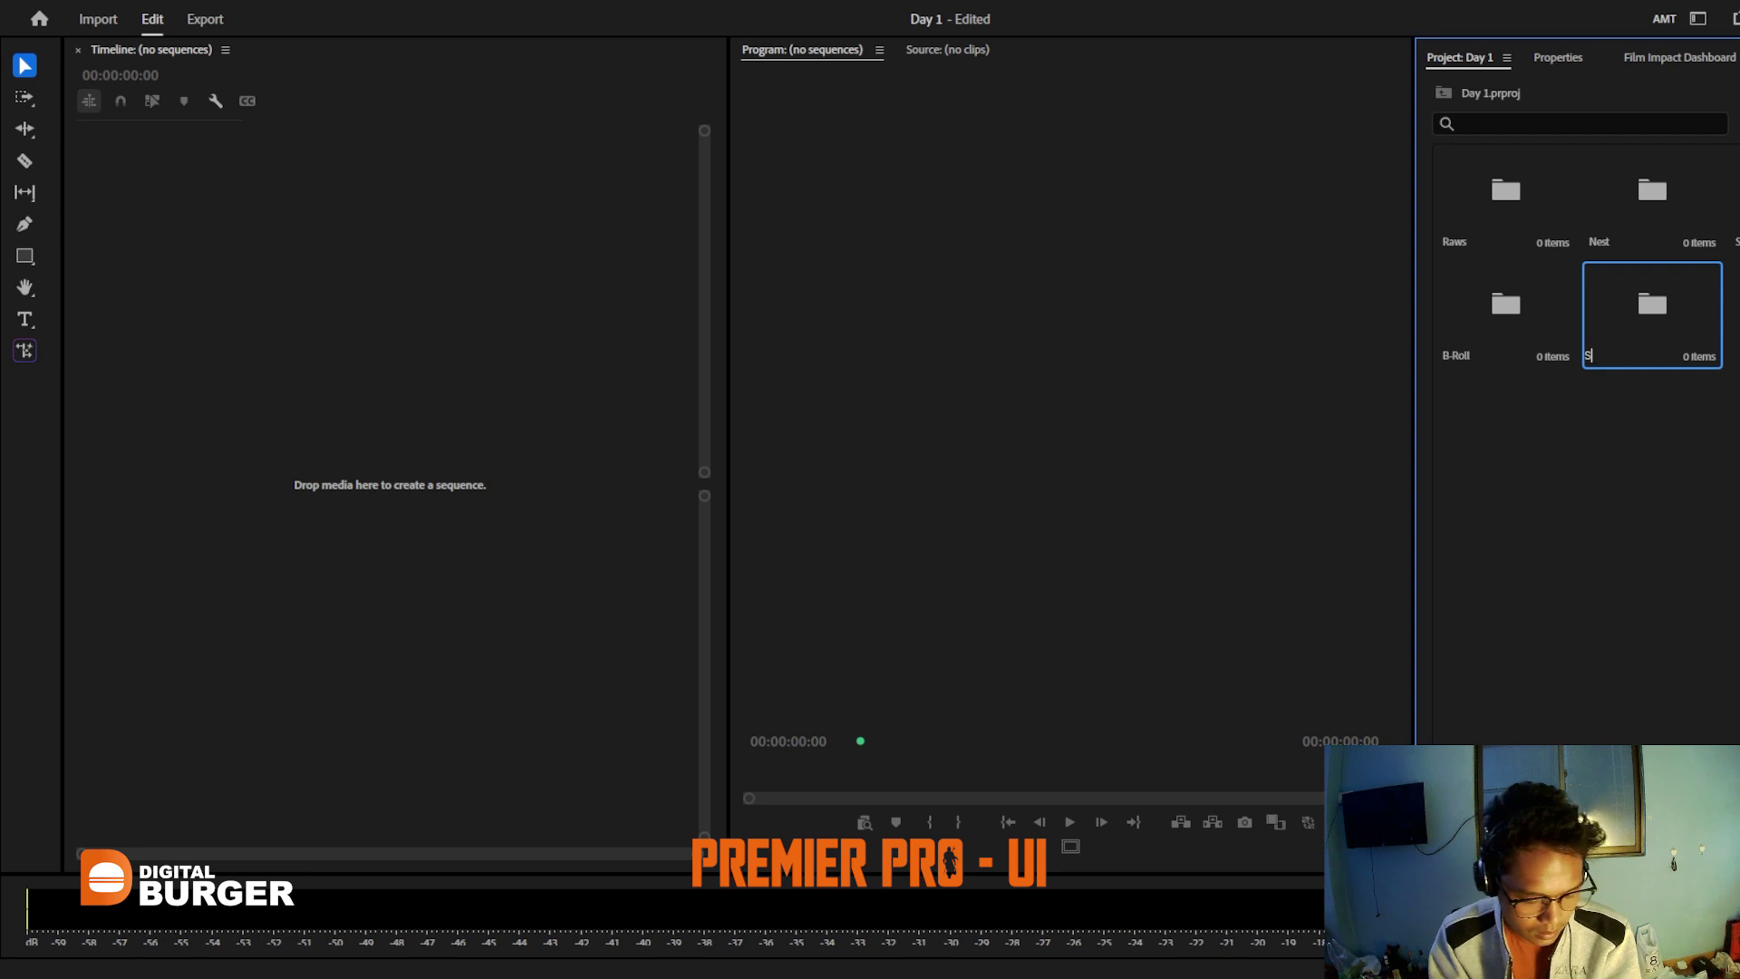
key("BackSpace")
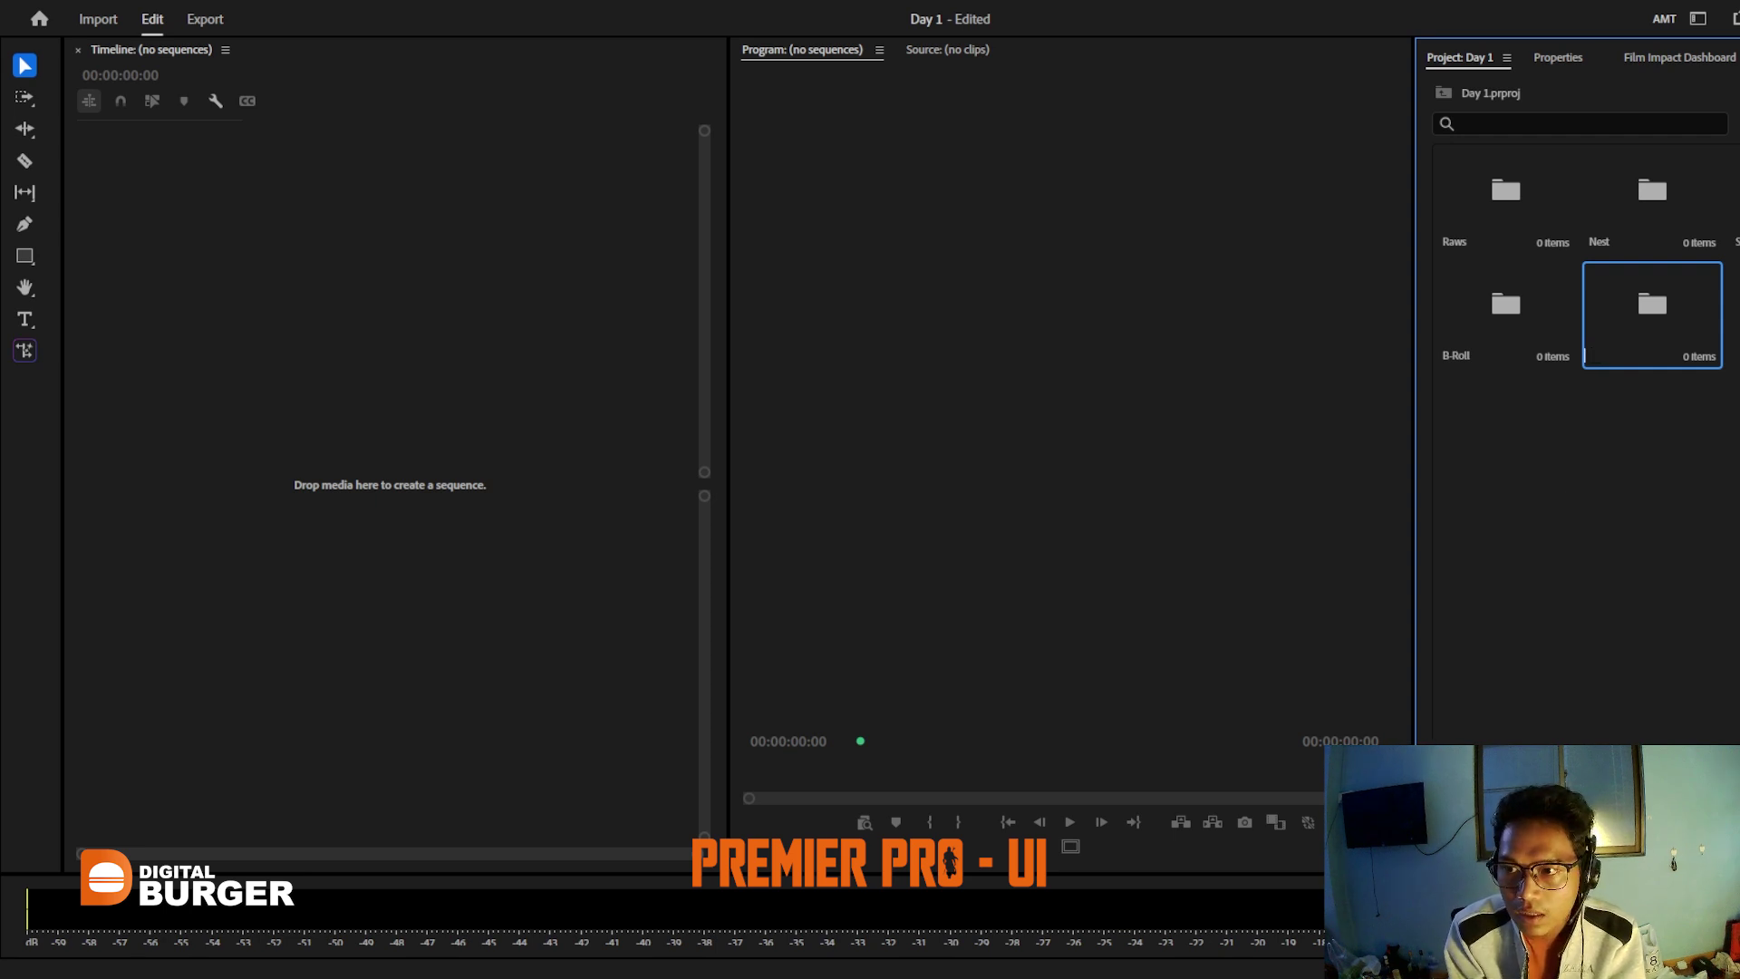
type("A")
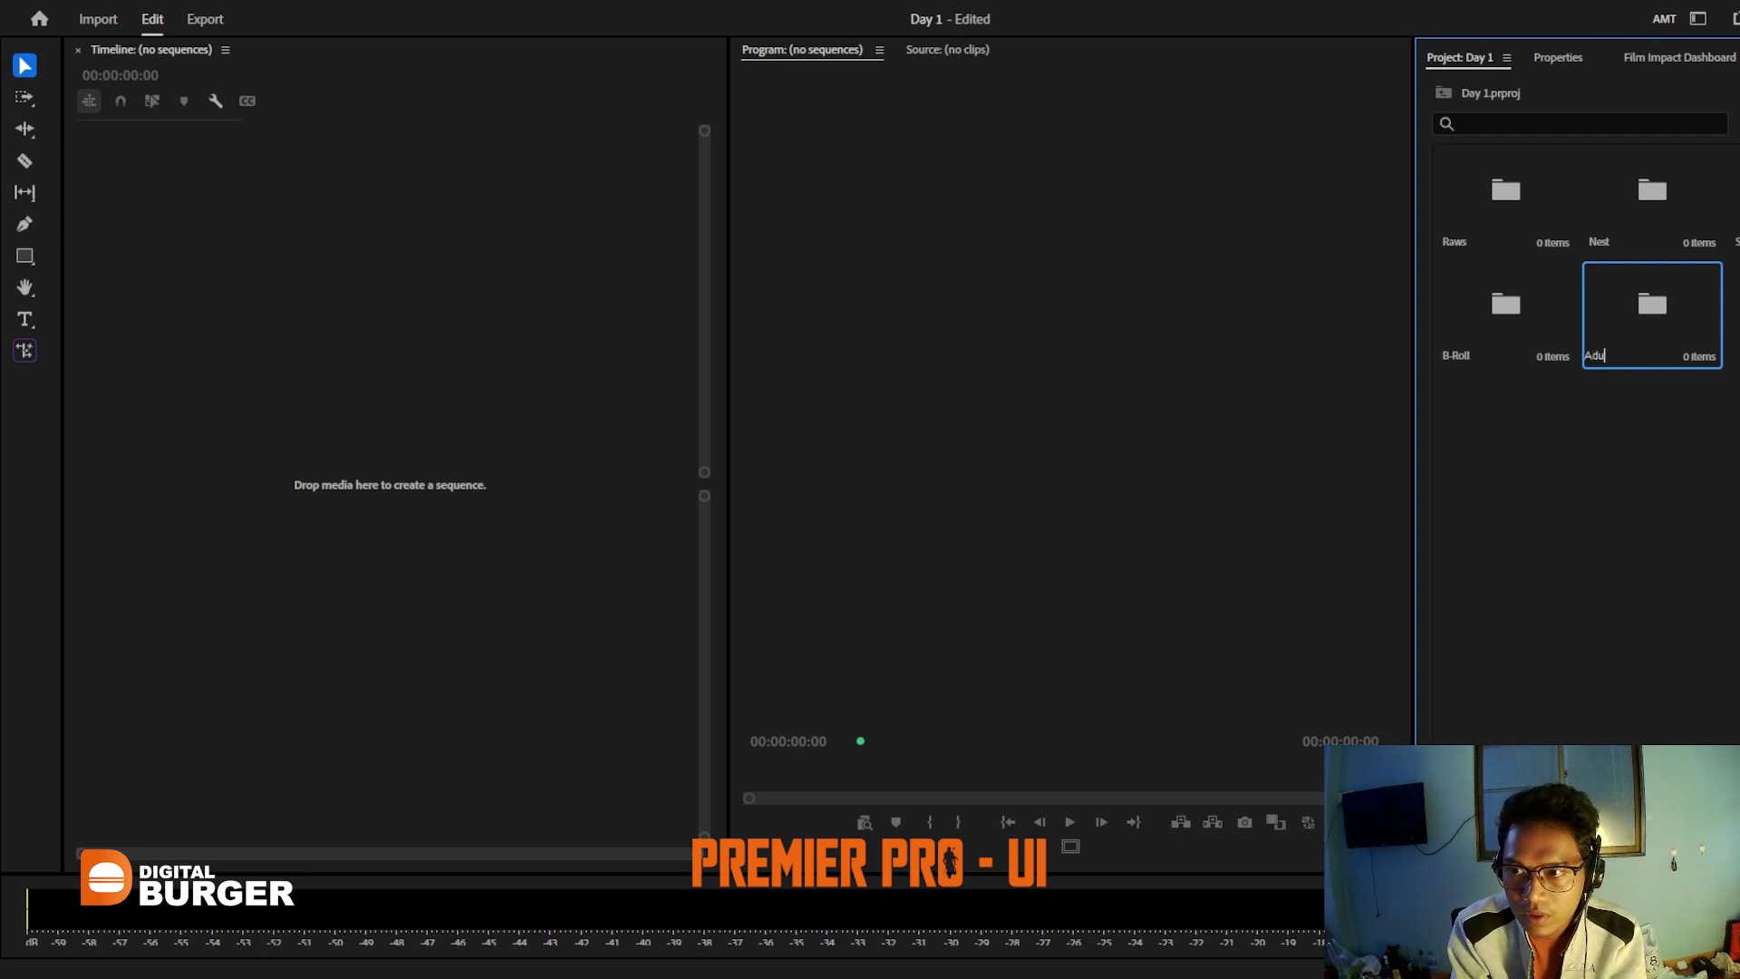
type("udio")
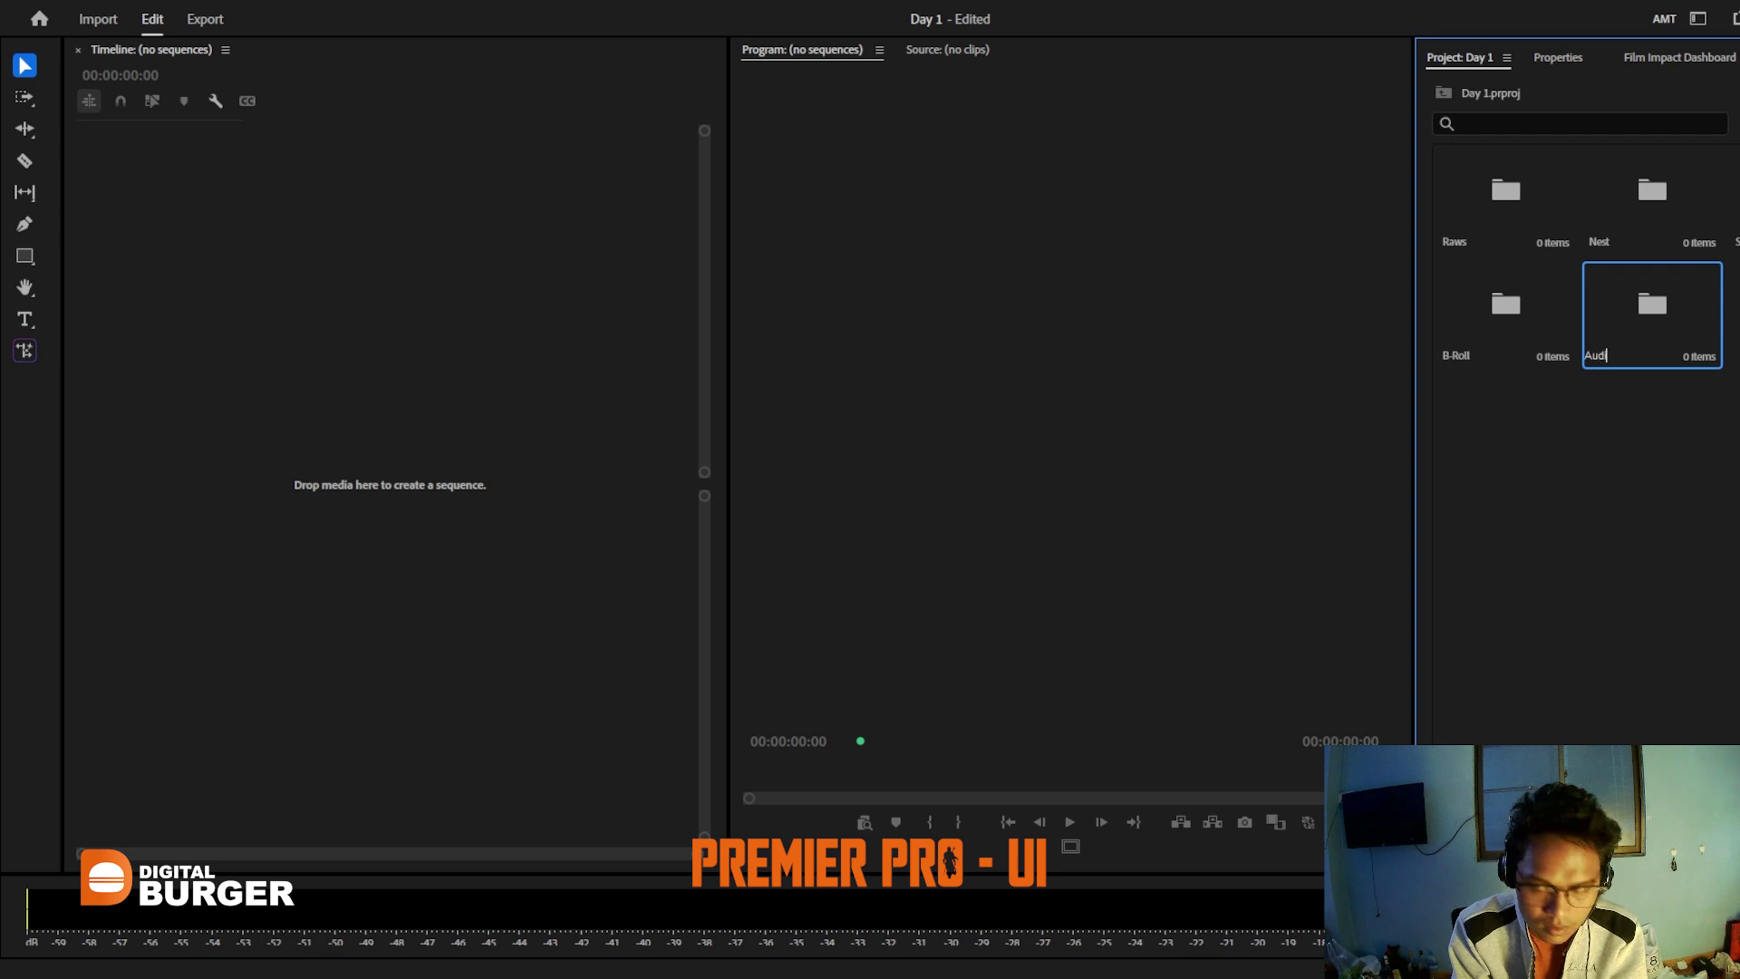
left_click(1690, 601)
Step: Add a bin named Recs after the Audio bin and save the project
key("ctrl+b")
type("R")
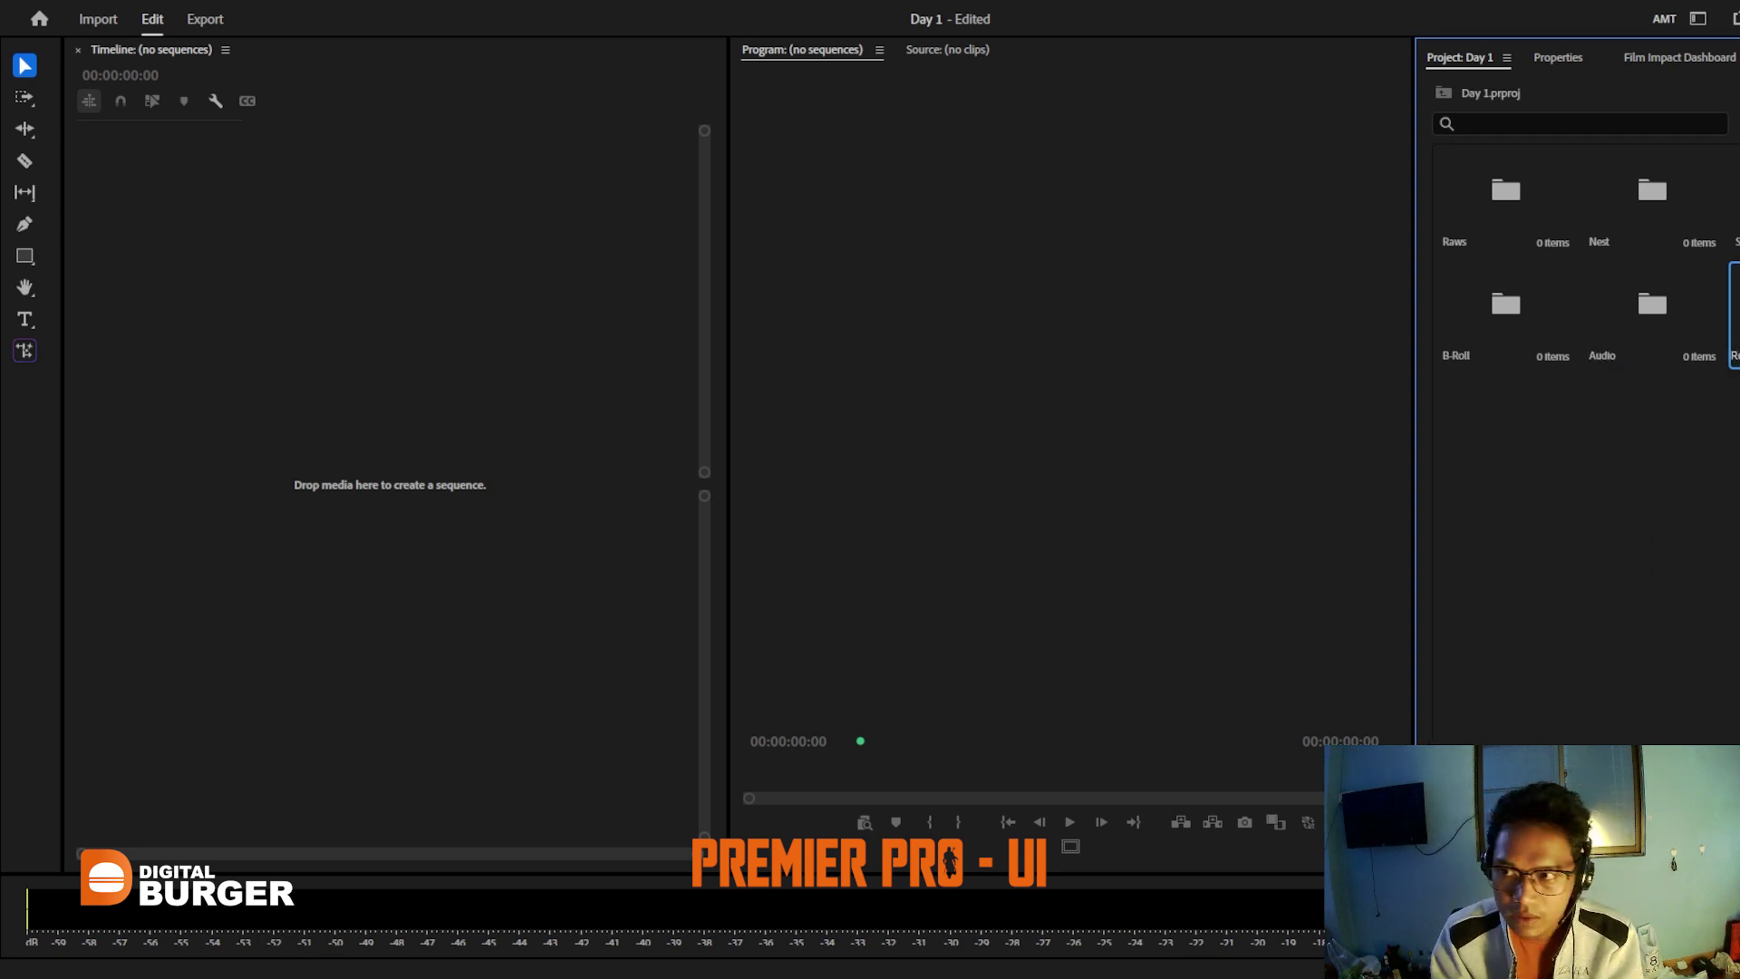
key("Return")
key("ctrl+s")
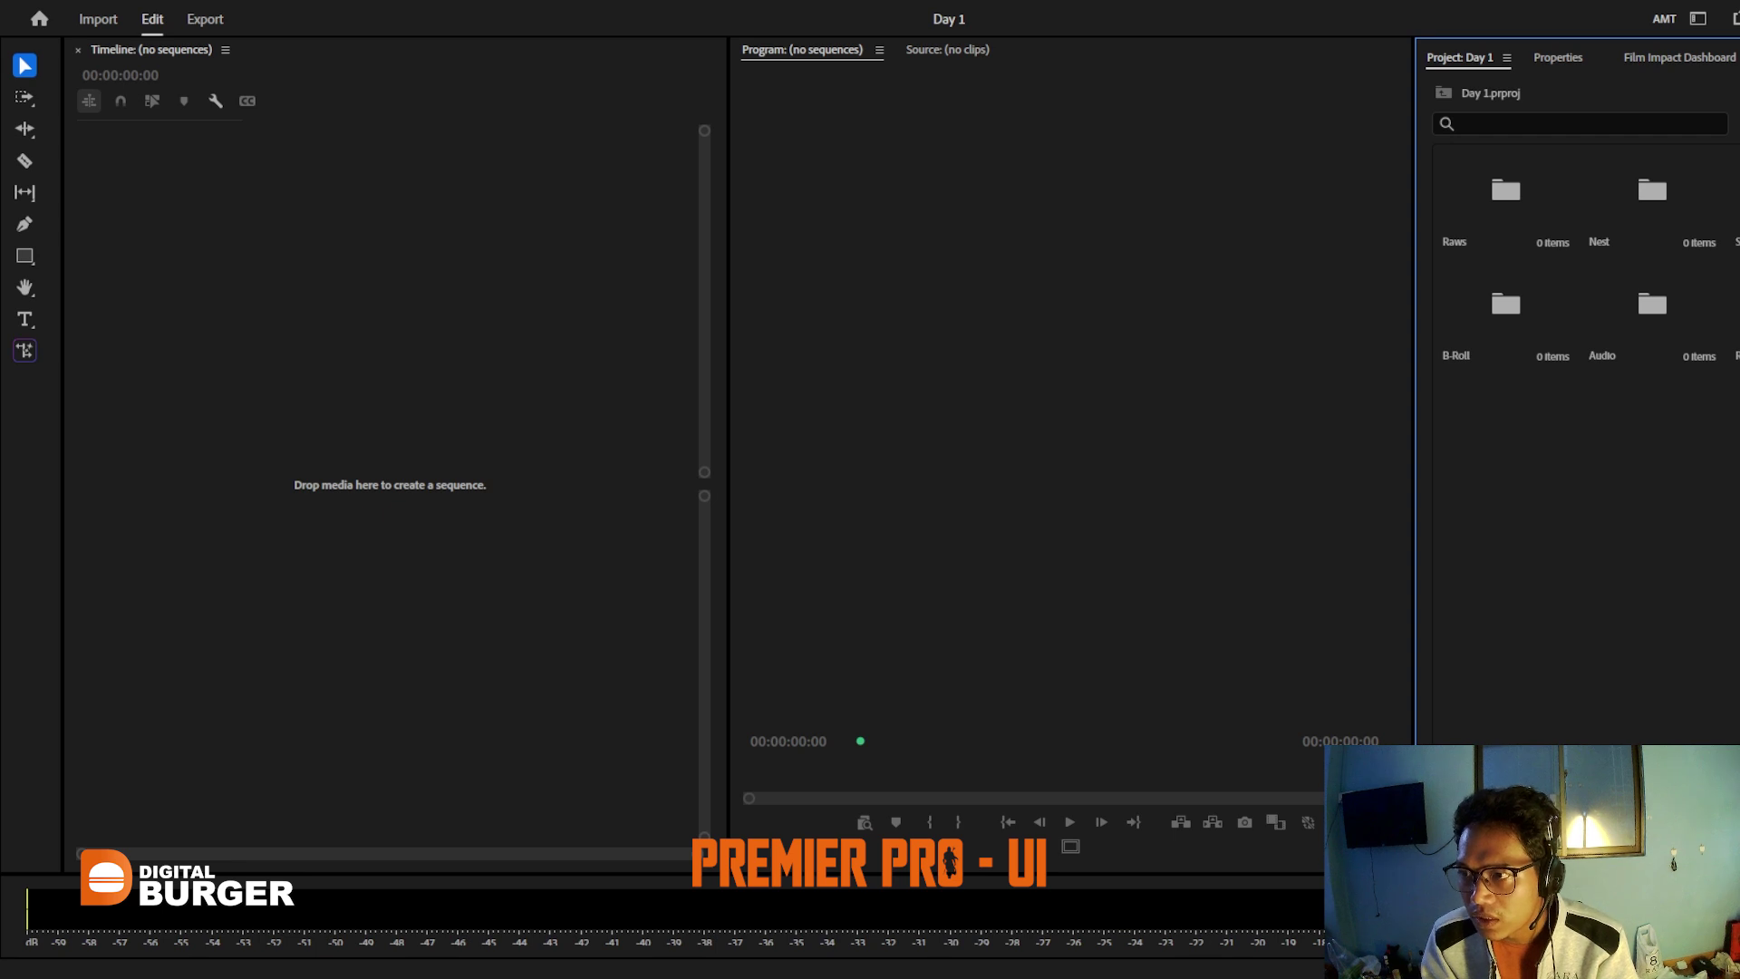
Step: Open the Recs and Raws bins as separate views and return to the project's top level
double_click(1732, 317)
double_click(1526, 185)
left_click(1437, 96)
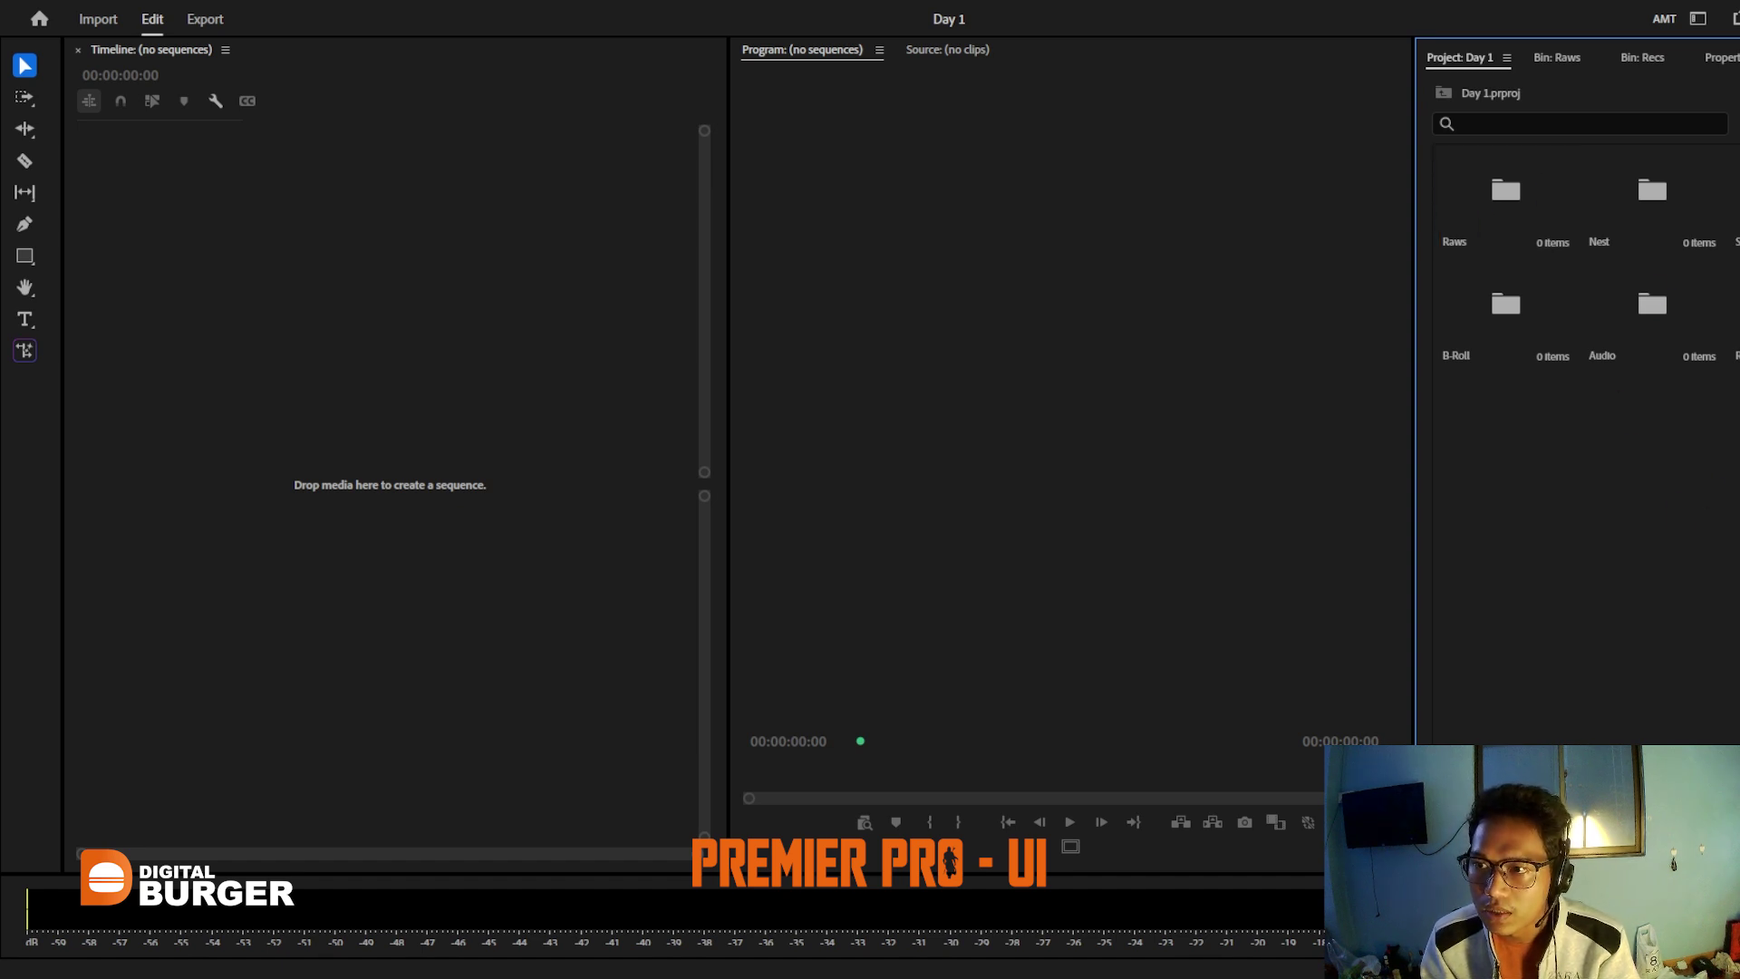
left_click_drag(1735, 499, 1508, 258)
left_click_drag(1735, 471, 1439, 150)
left_click(1732, 464)
left_click_drag(1733, 464, 1651, 459)
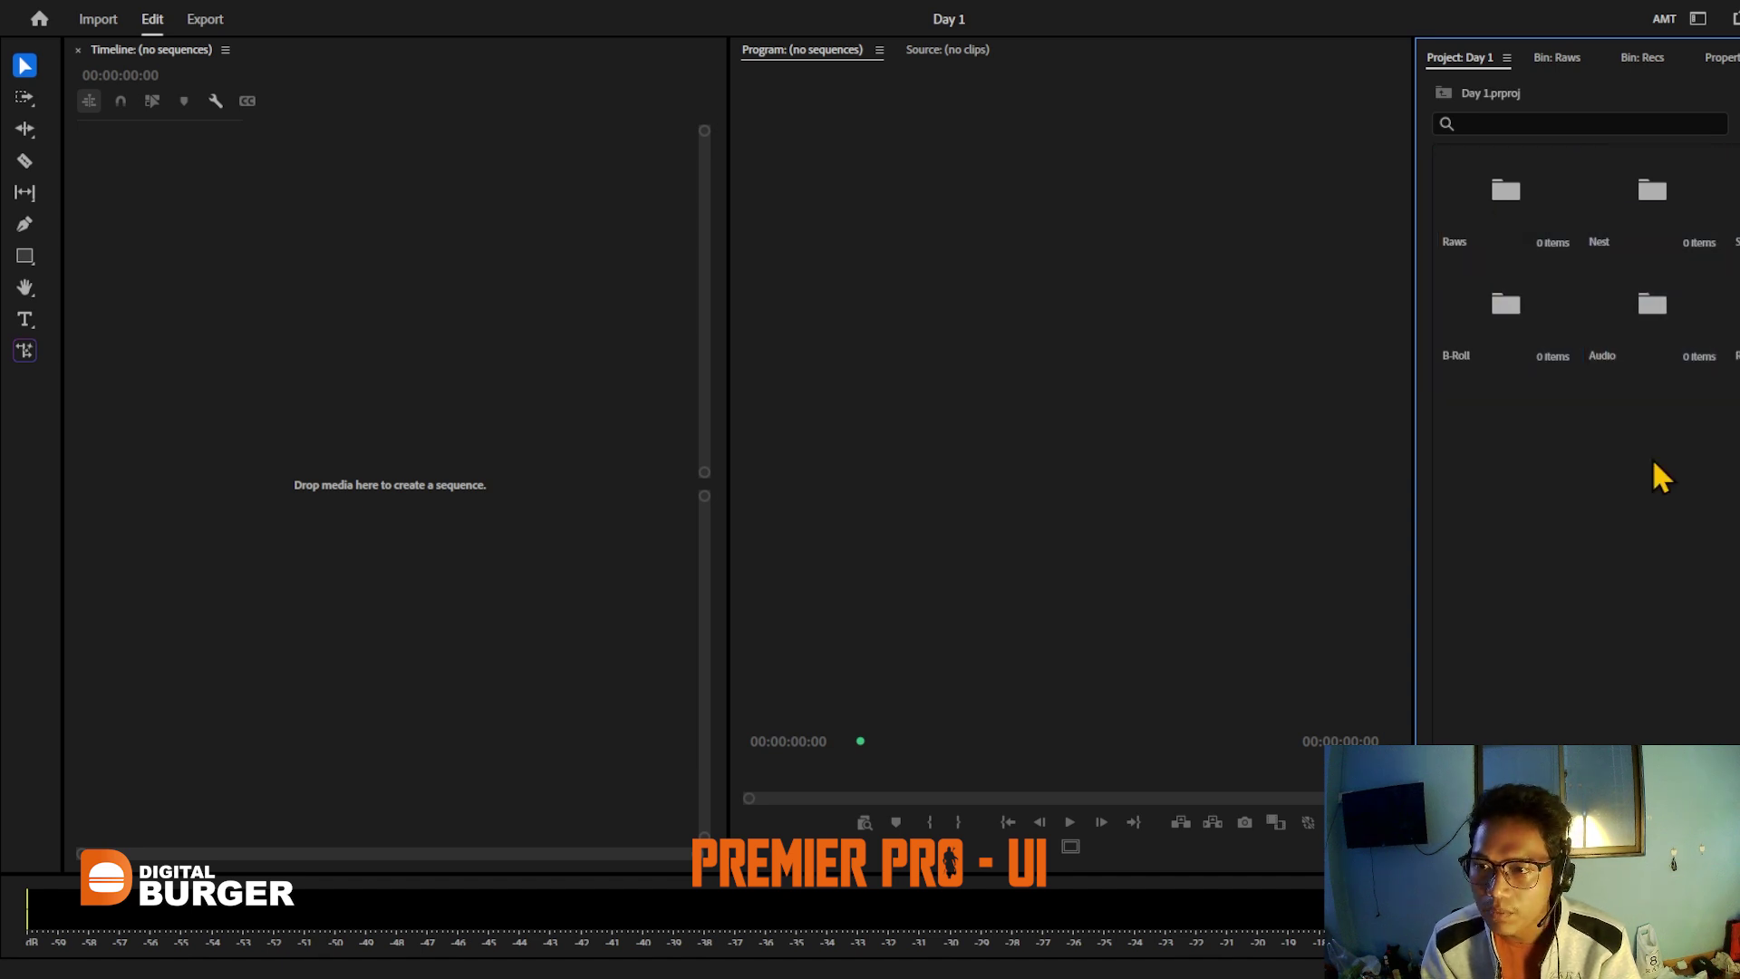
left_click_drag(1735, 487, 1584, 471)
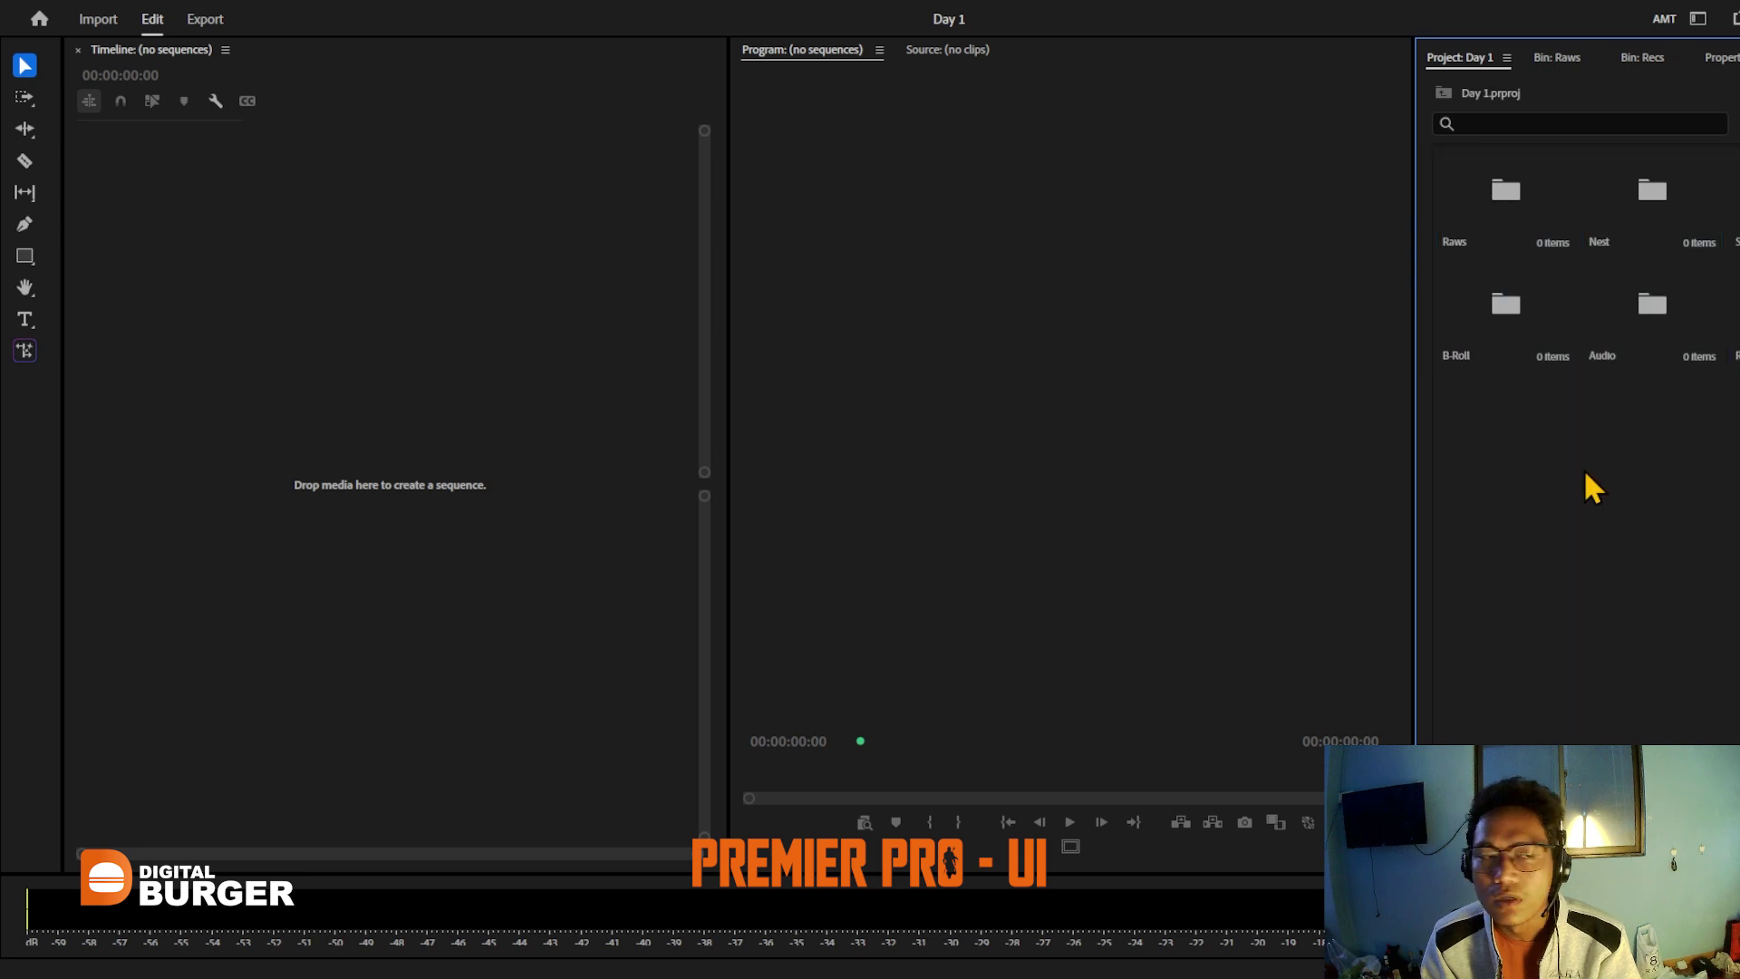
left_click(1156, 428)
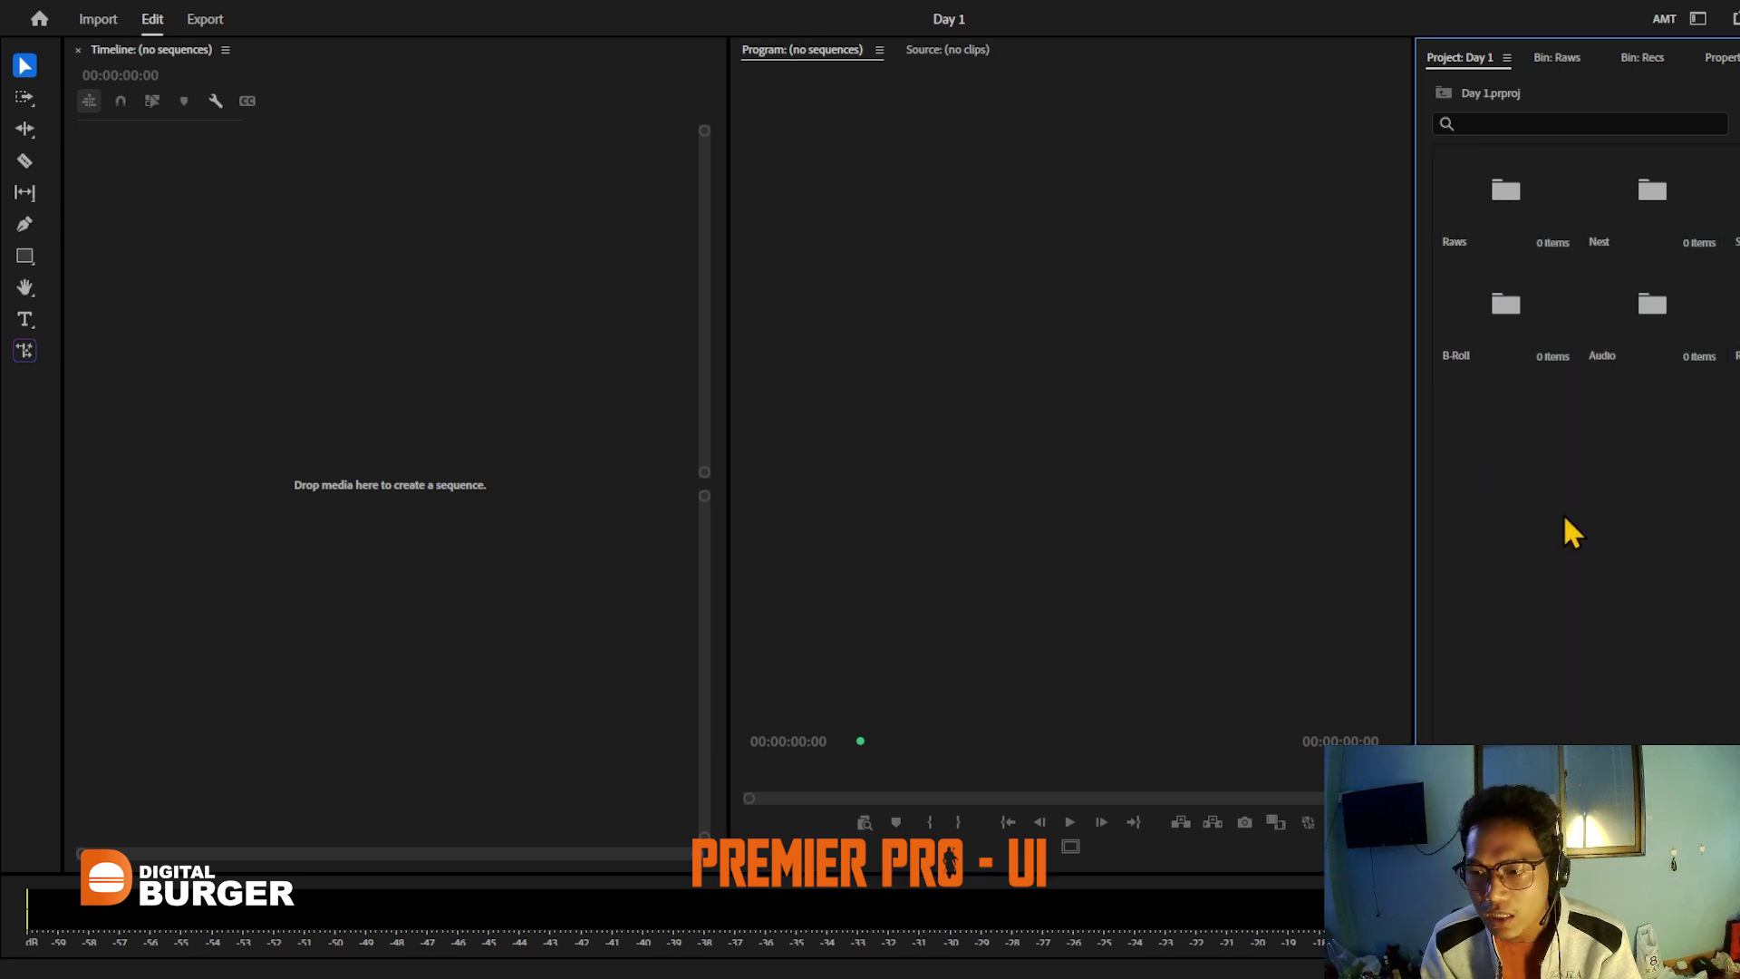
left_click(623, 480)
left_click(1181, 464)
left_click(455, 319)
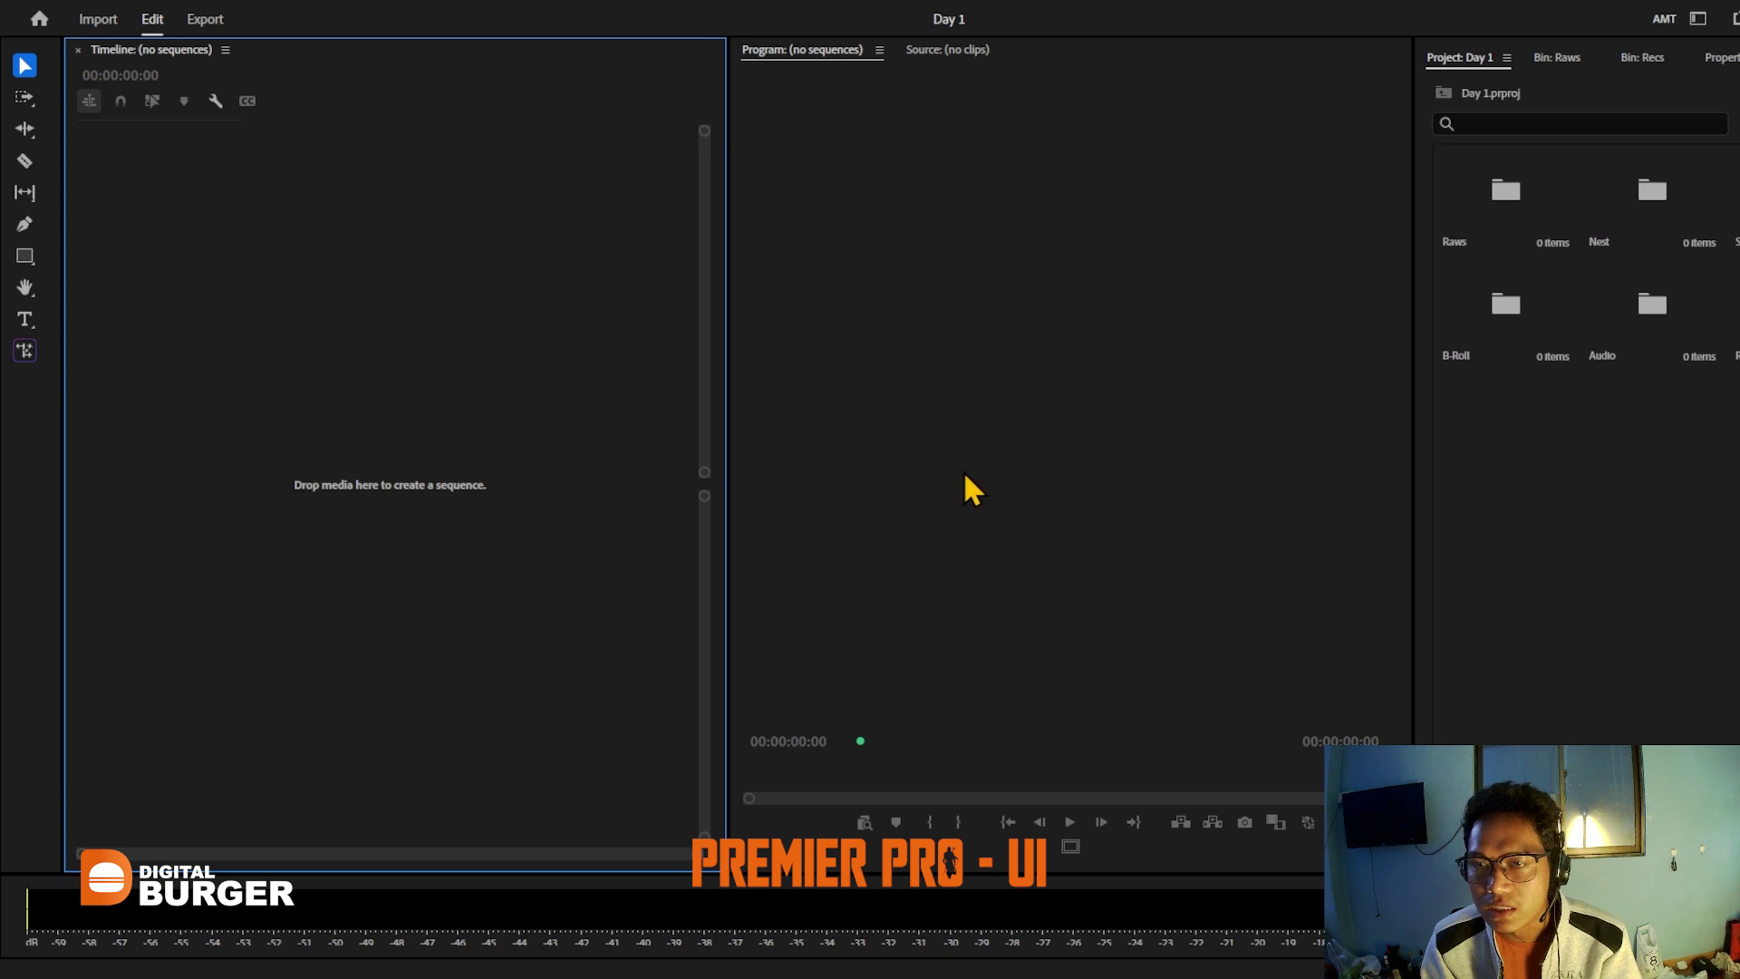
Step: Activate the Ripple Edit tool and switch back to the Selection tool
left_click(31, 415)
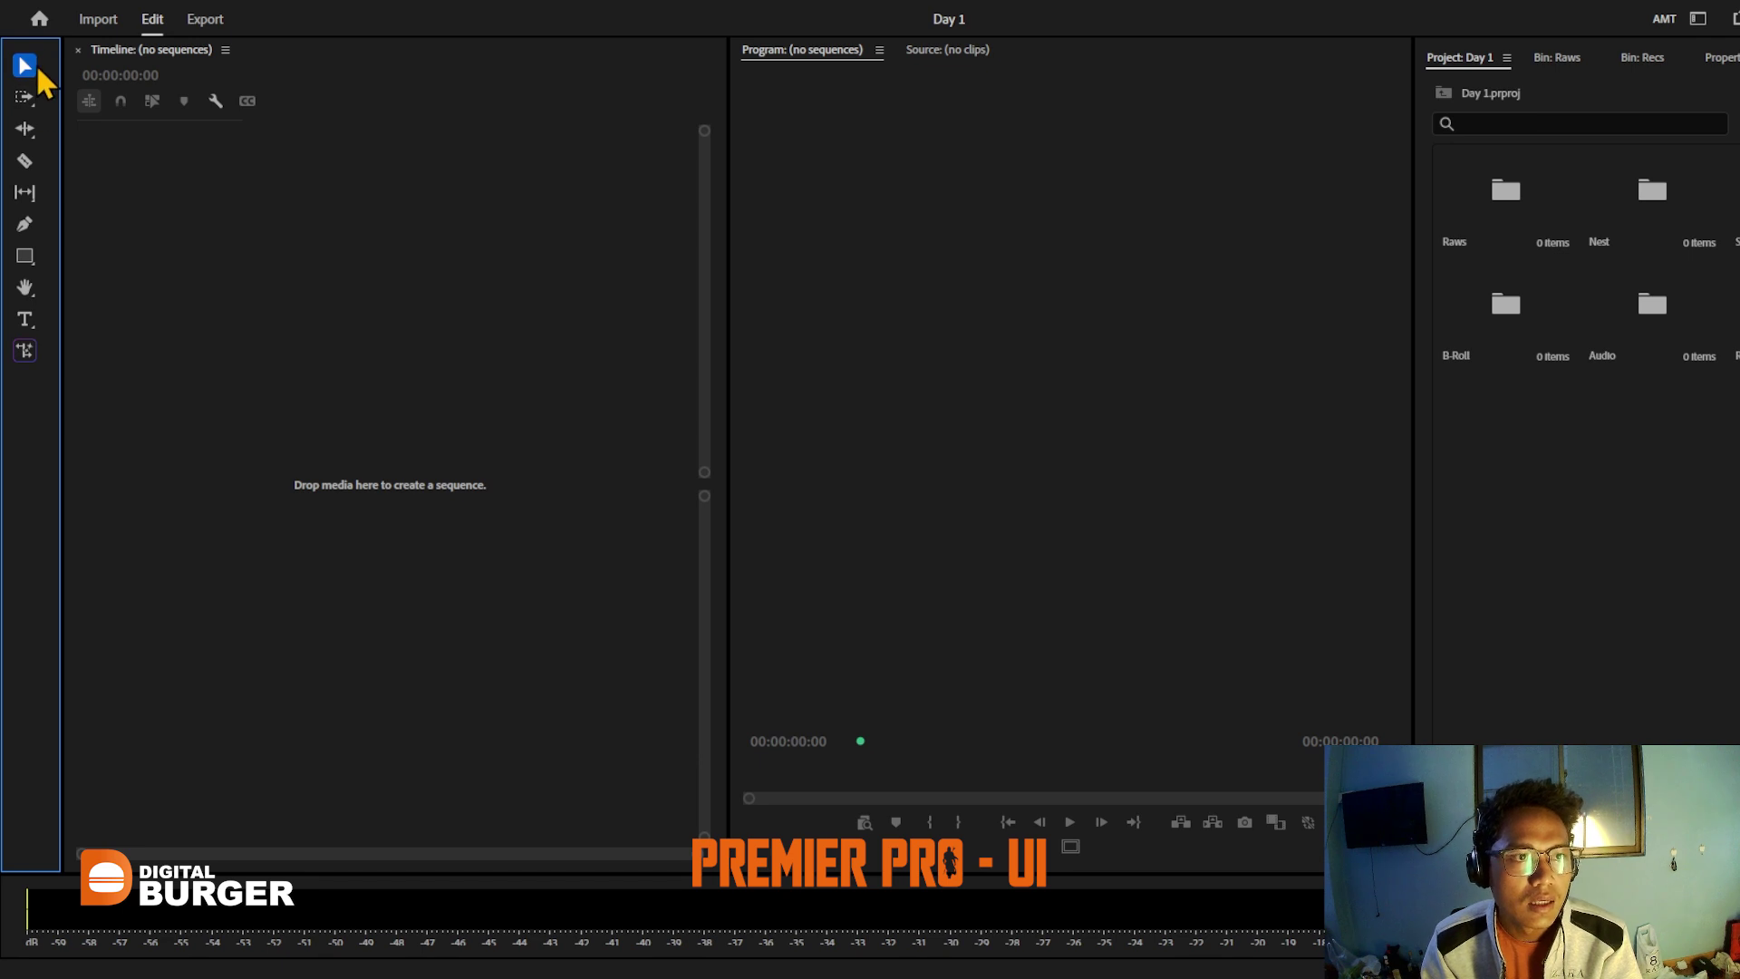
left_click(25, 98)
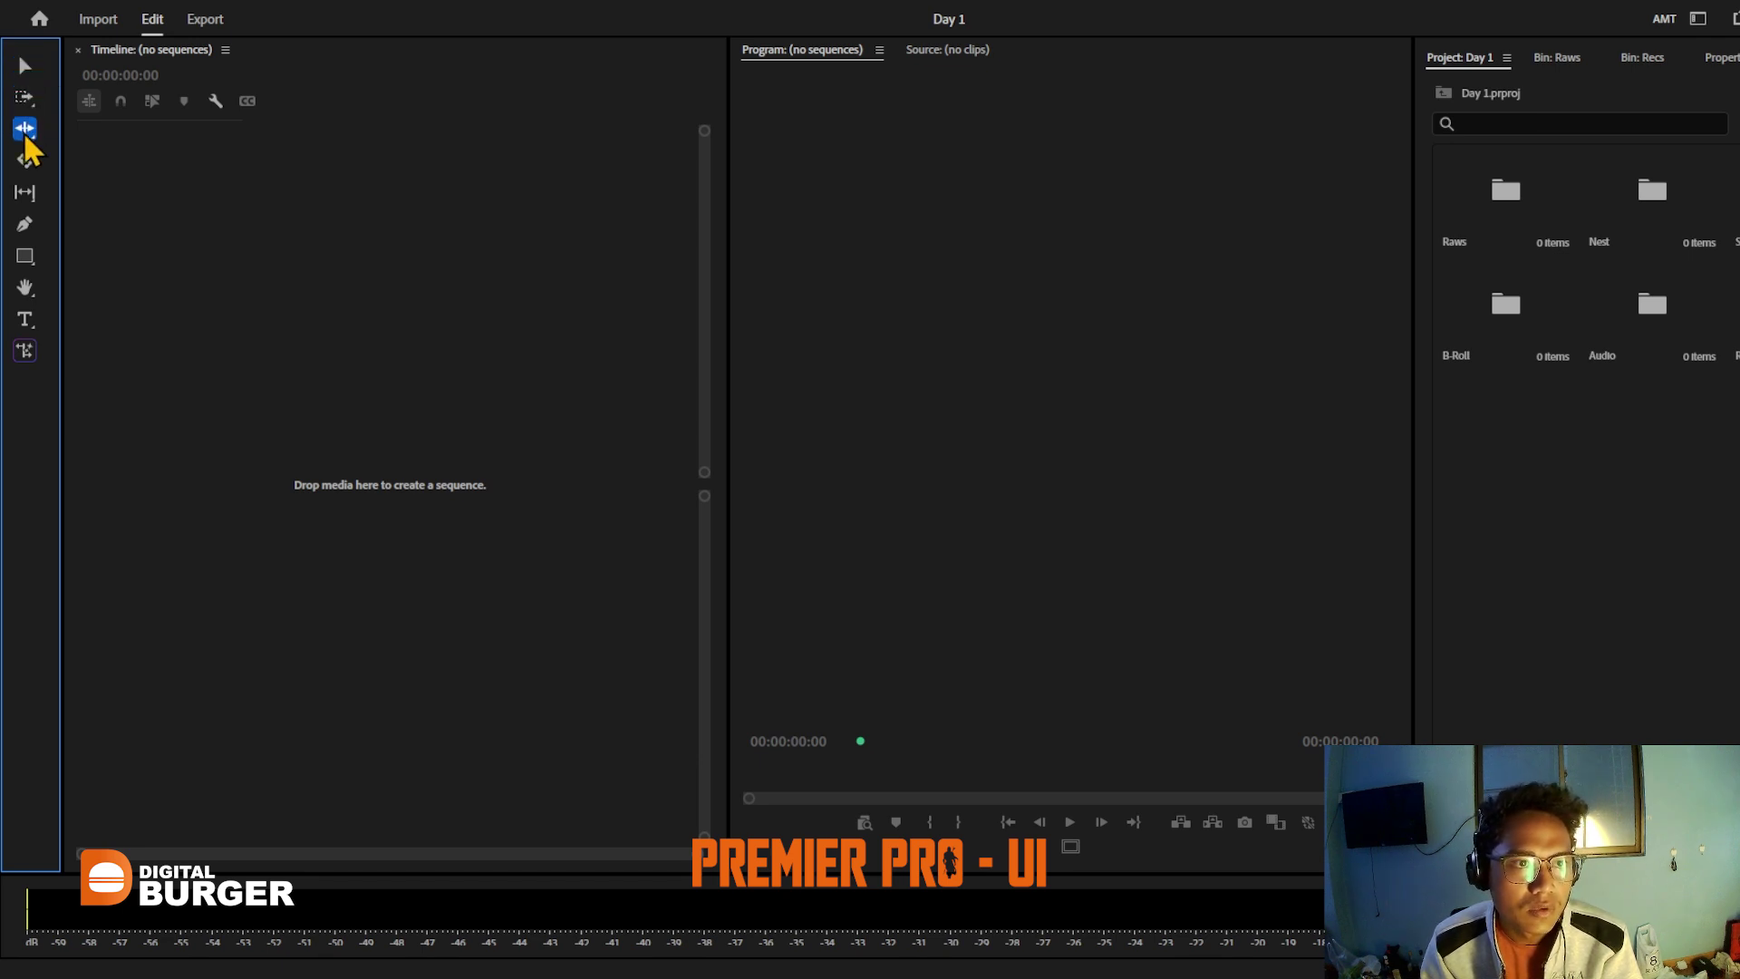
left_click(27, 67)
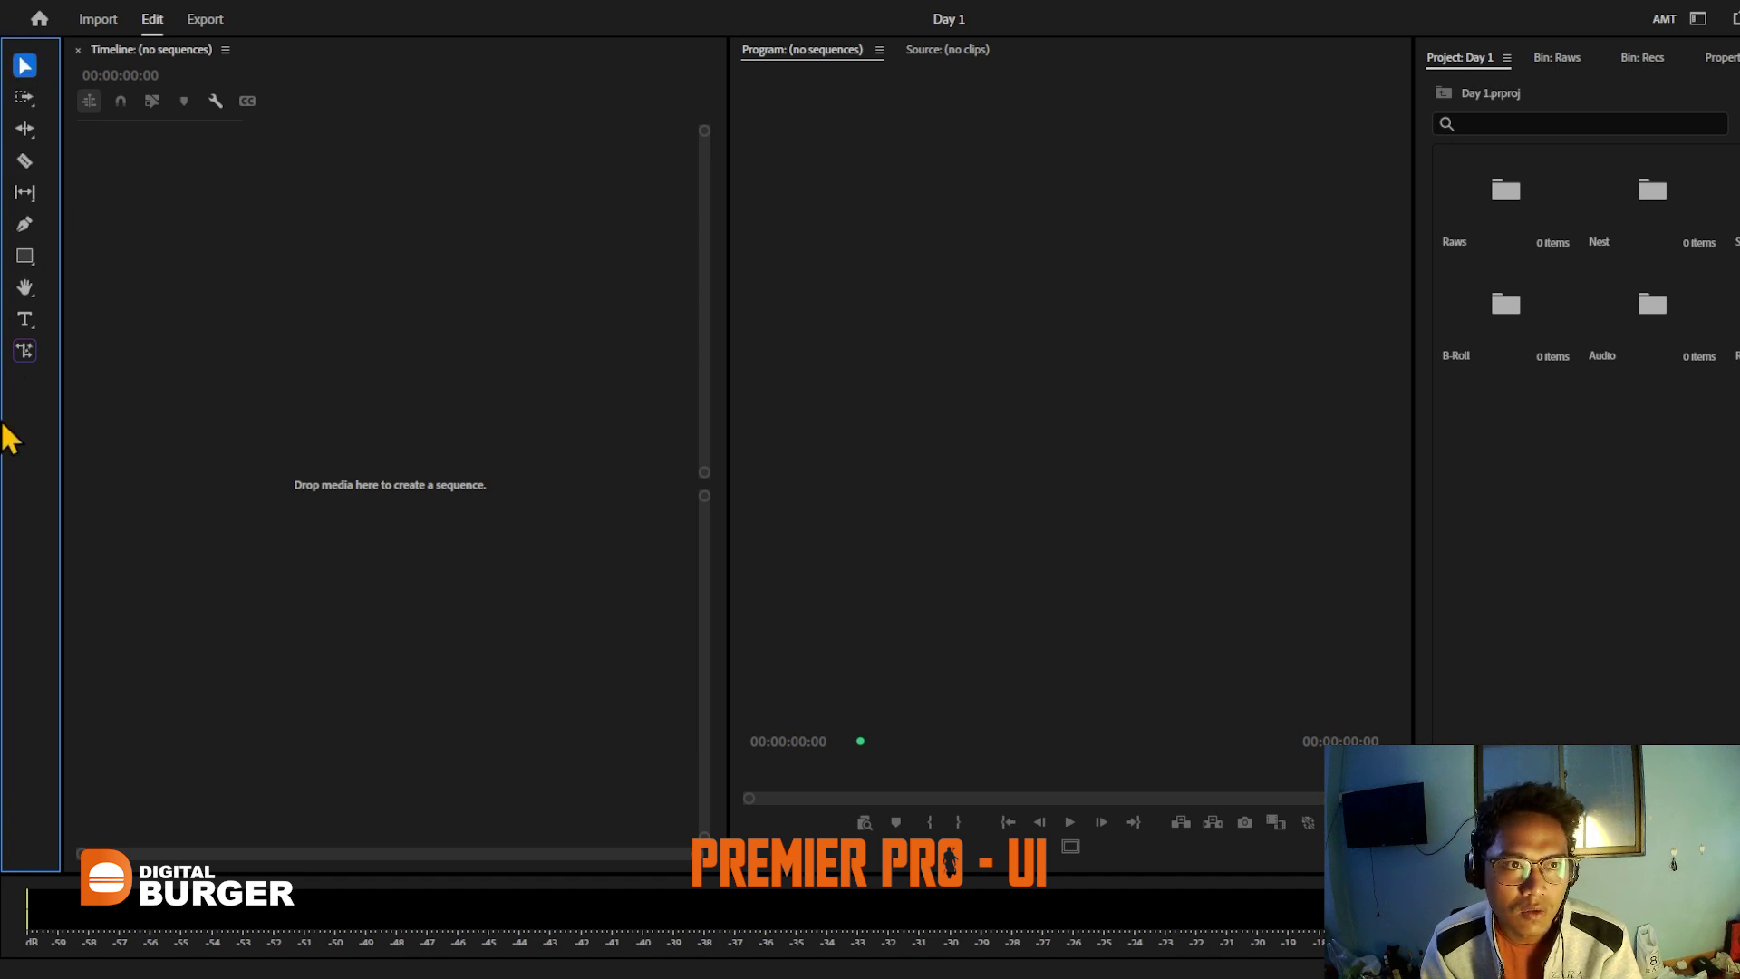
left_click(314, 87)
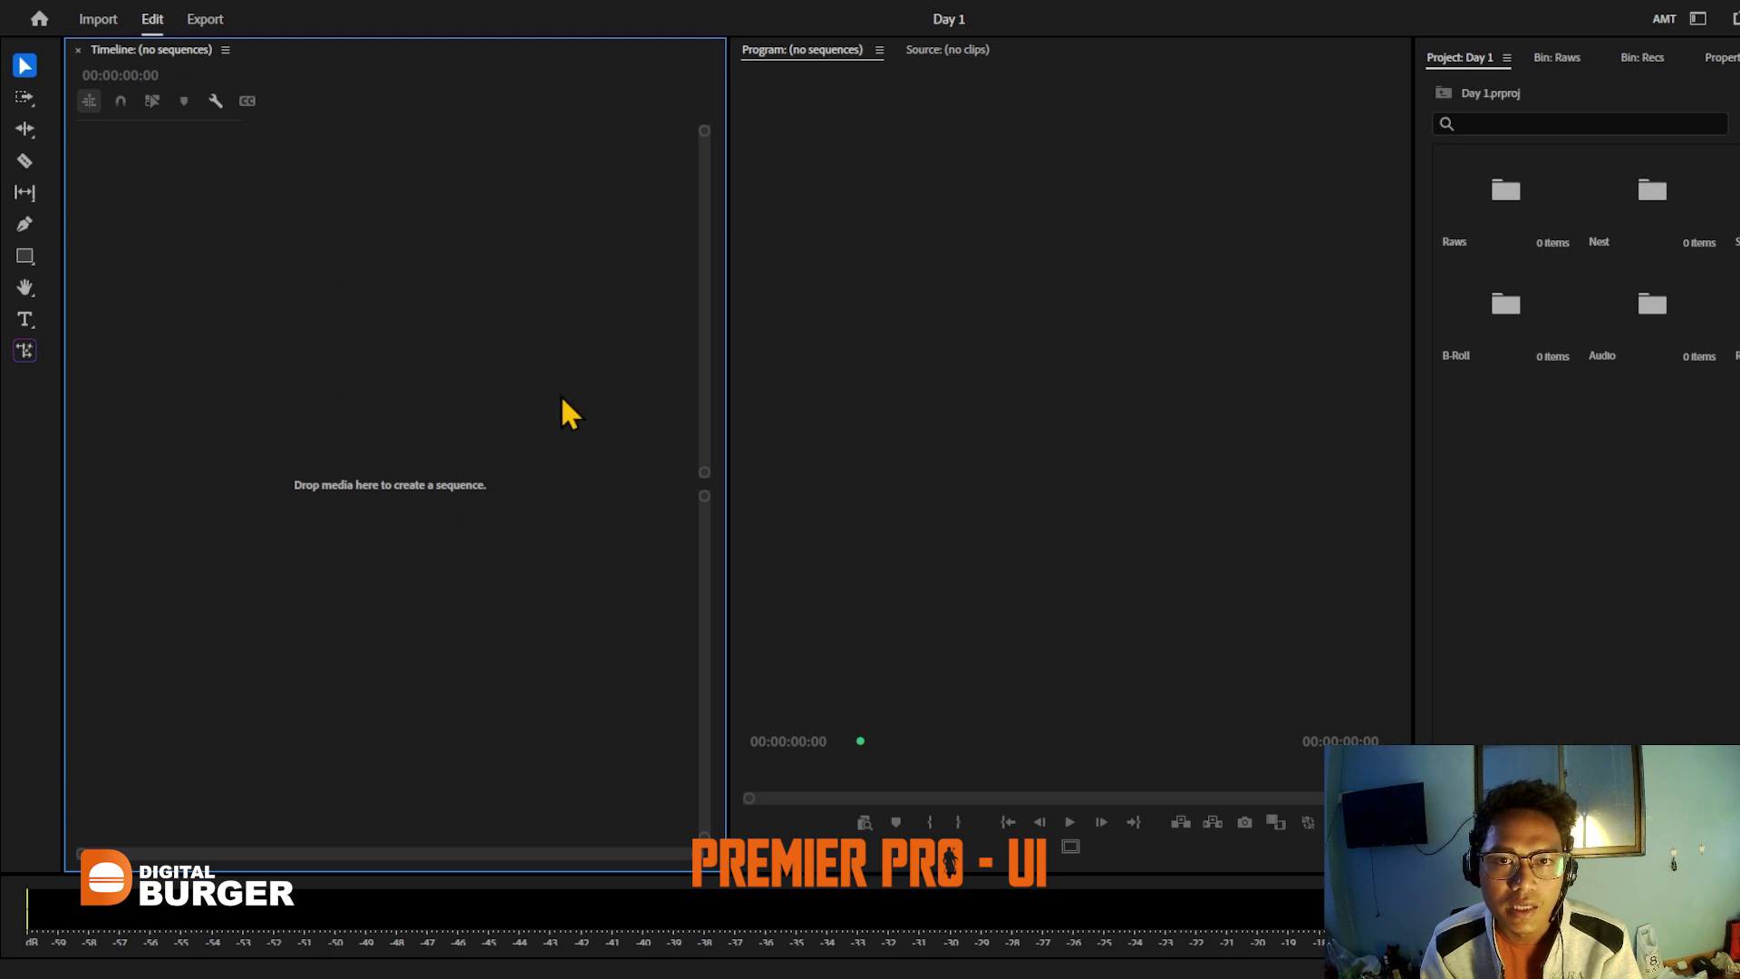
left_click(849, 55)
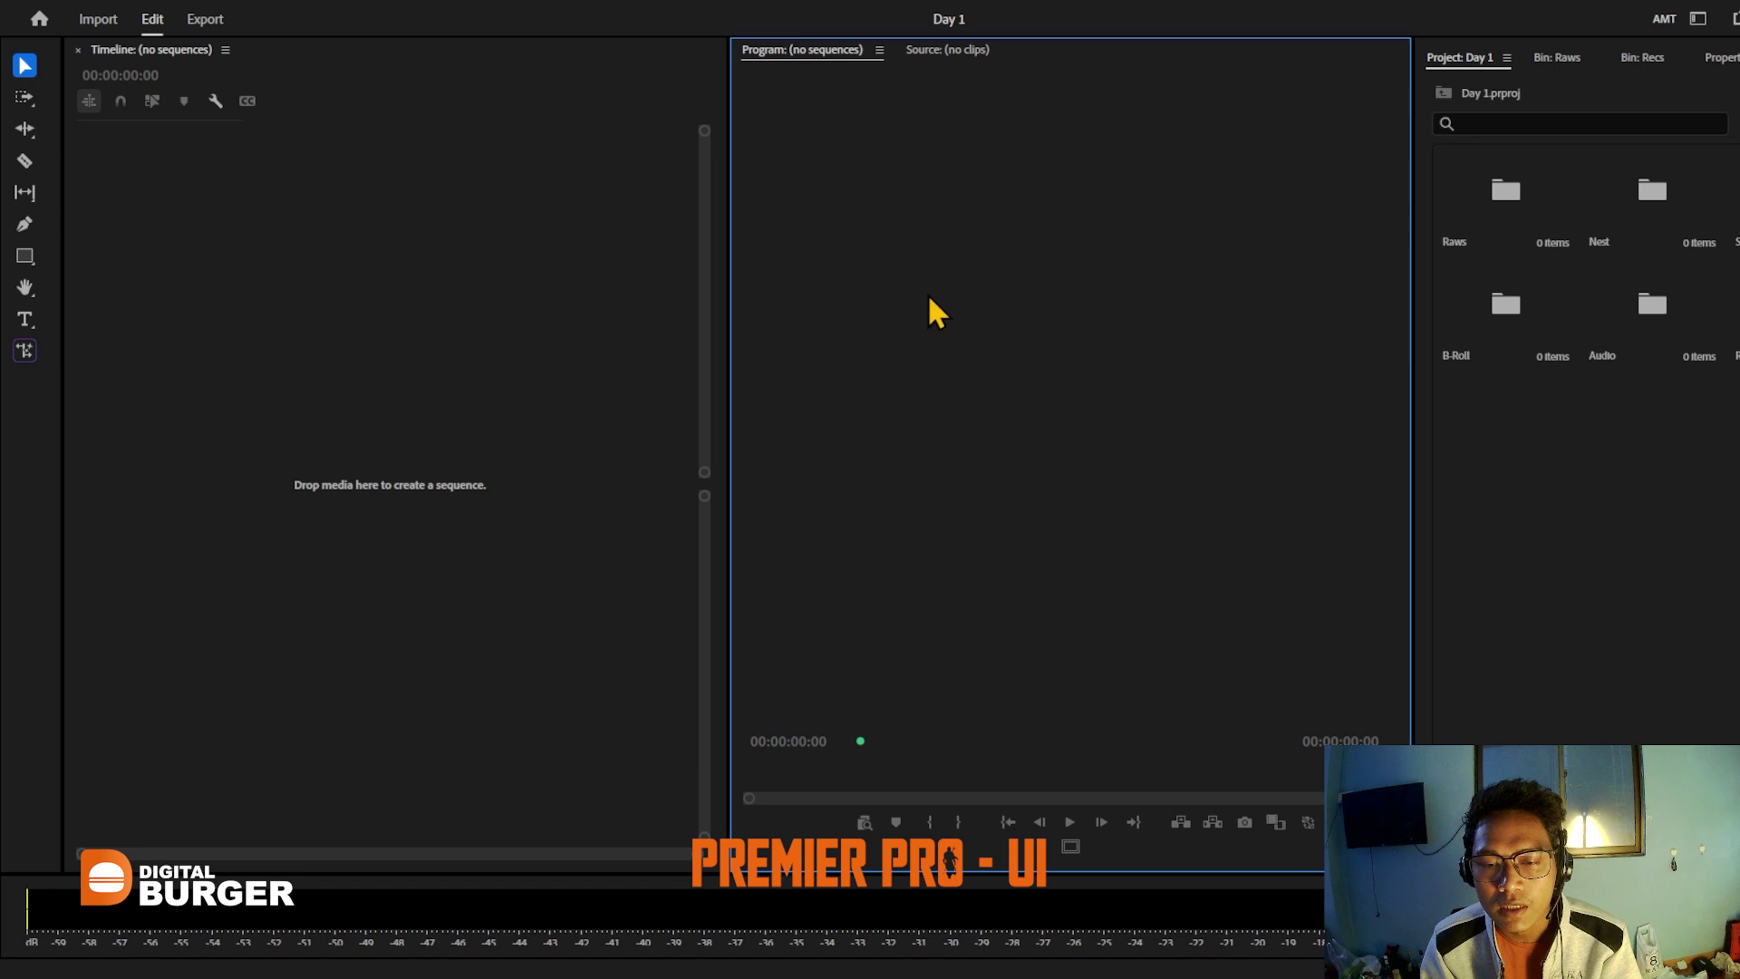
Step: Make the Timeline, the Program monitor and the Day 1 project's bin view active in turn
left_click(214, 269)
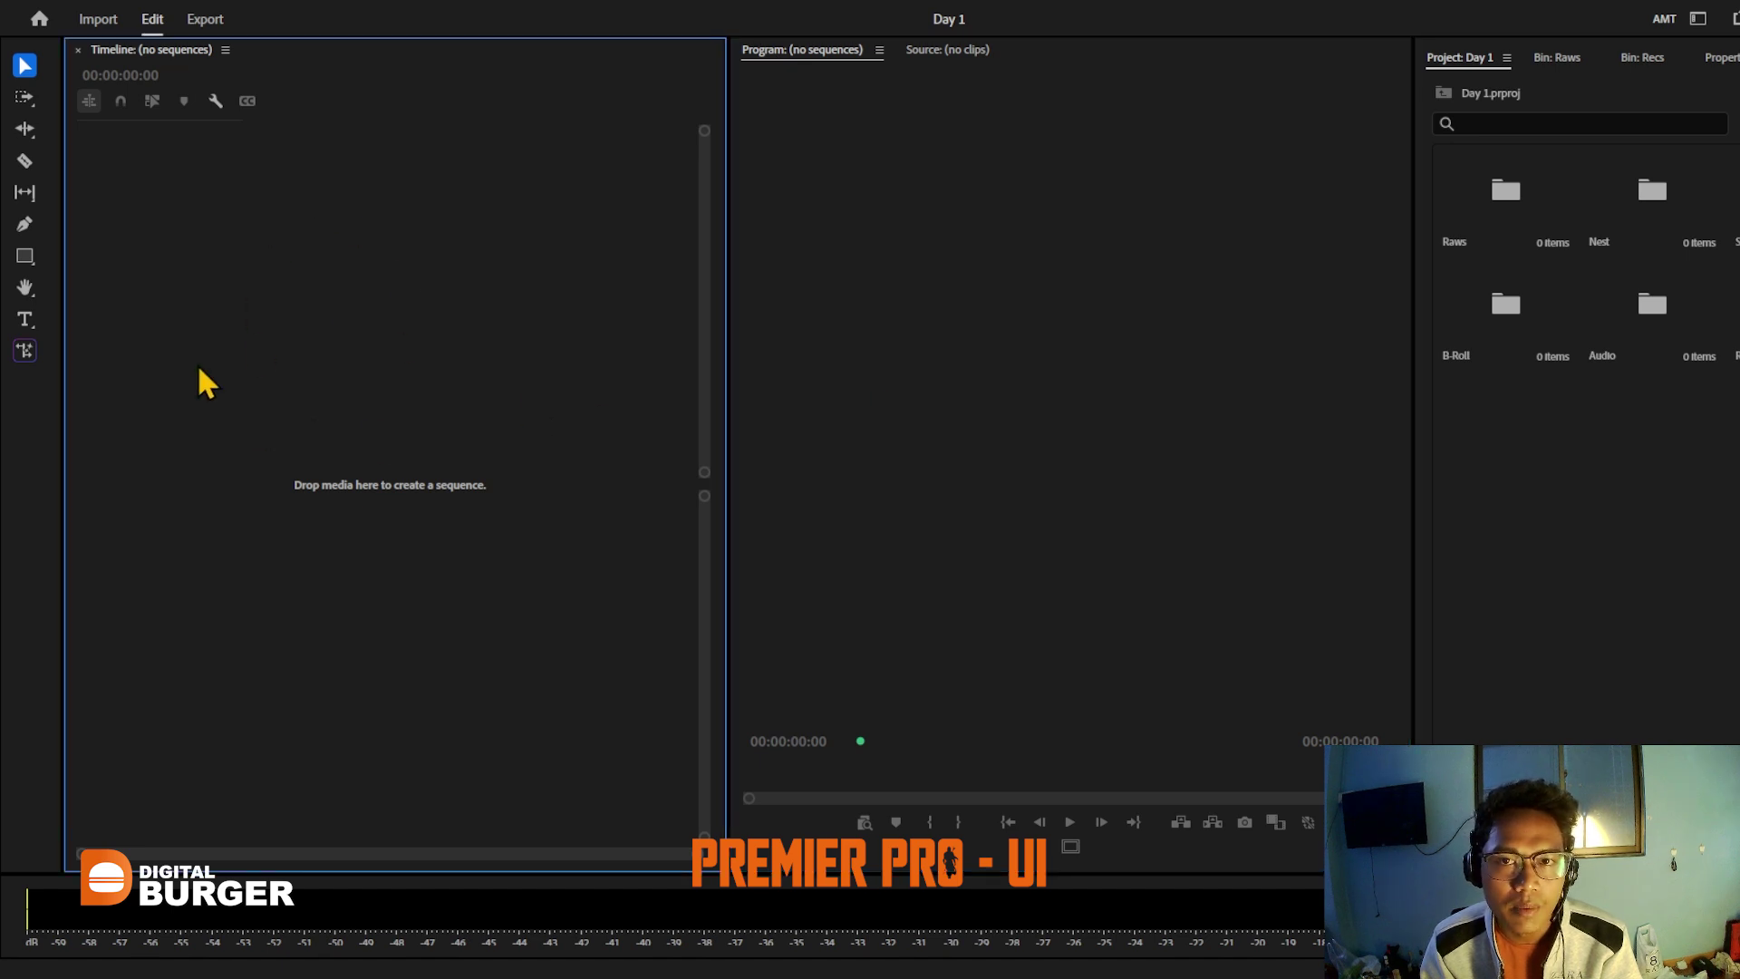
left_click(913, 240)
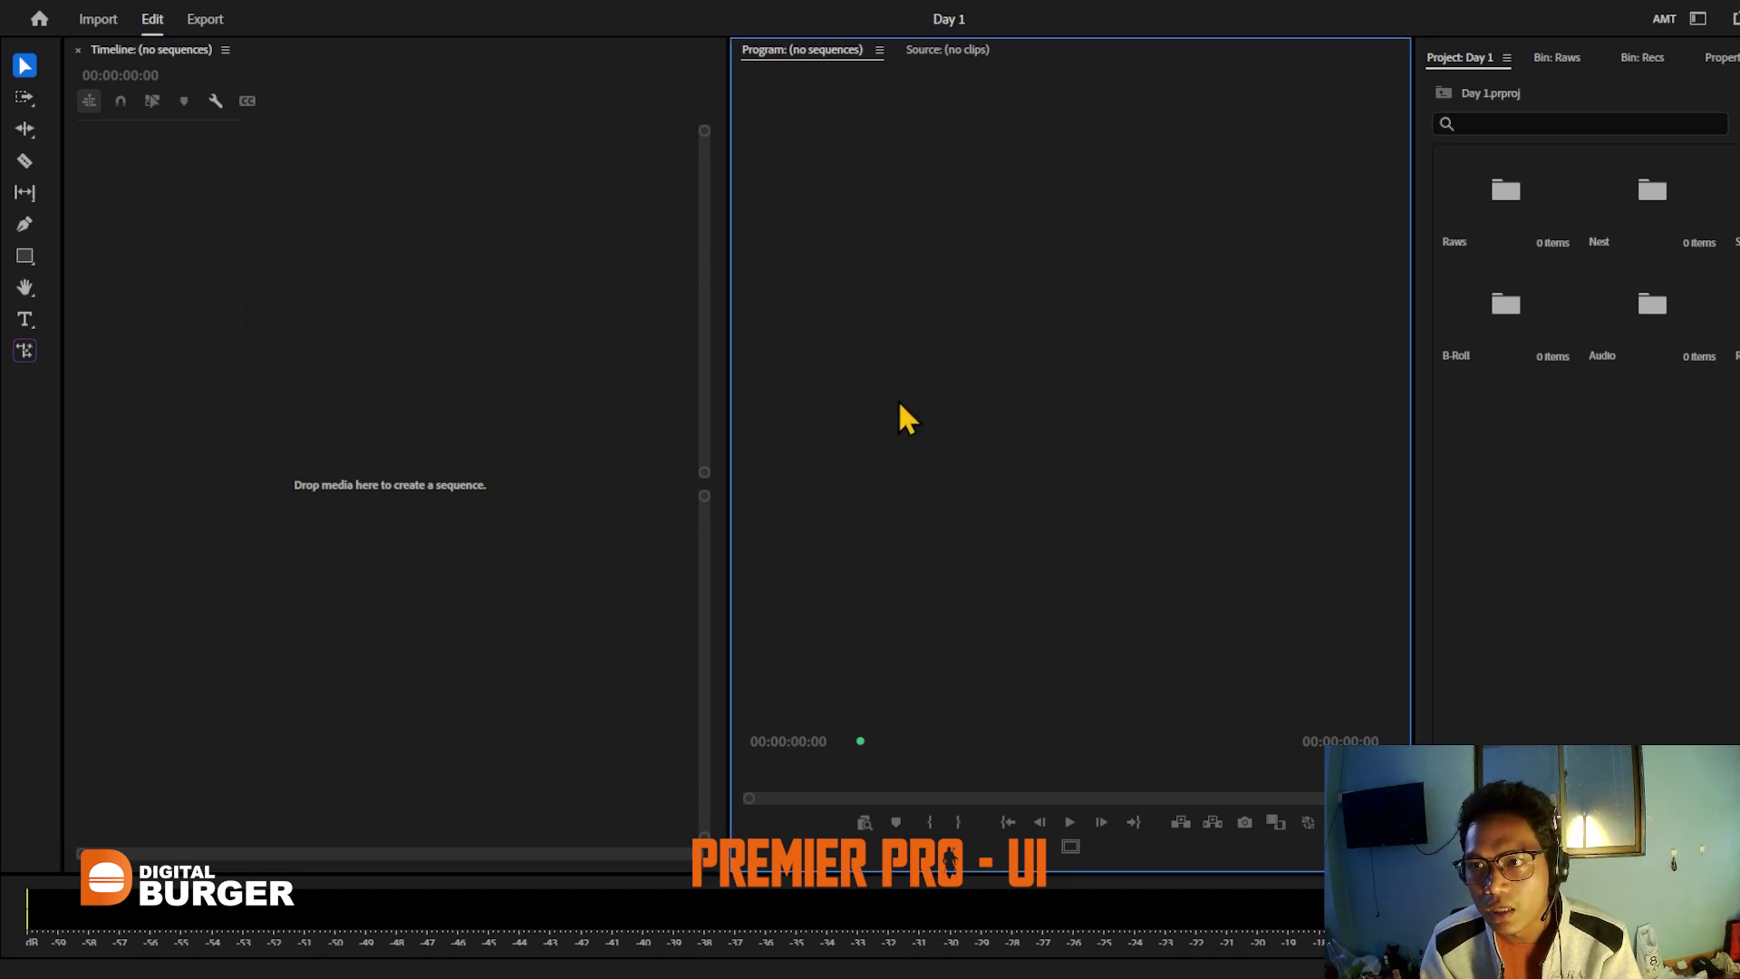
left_click(1608, 386)
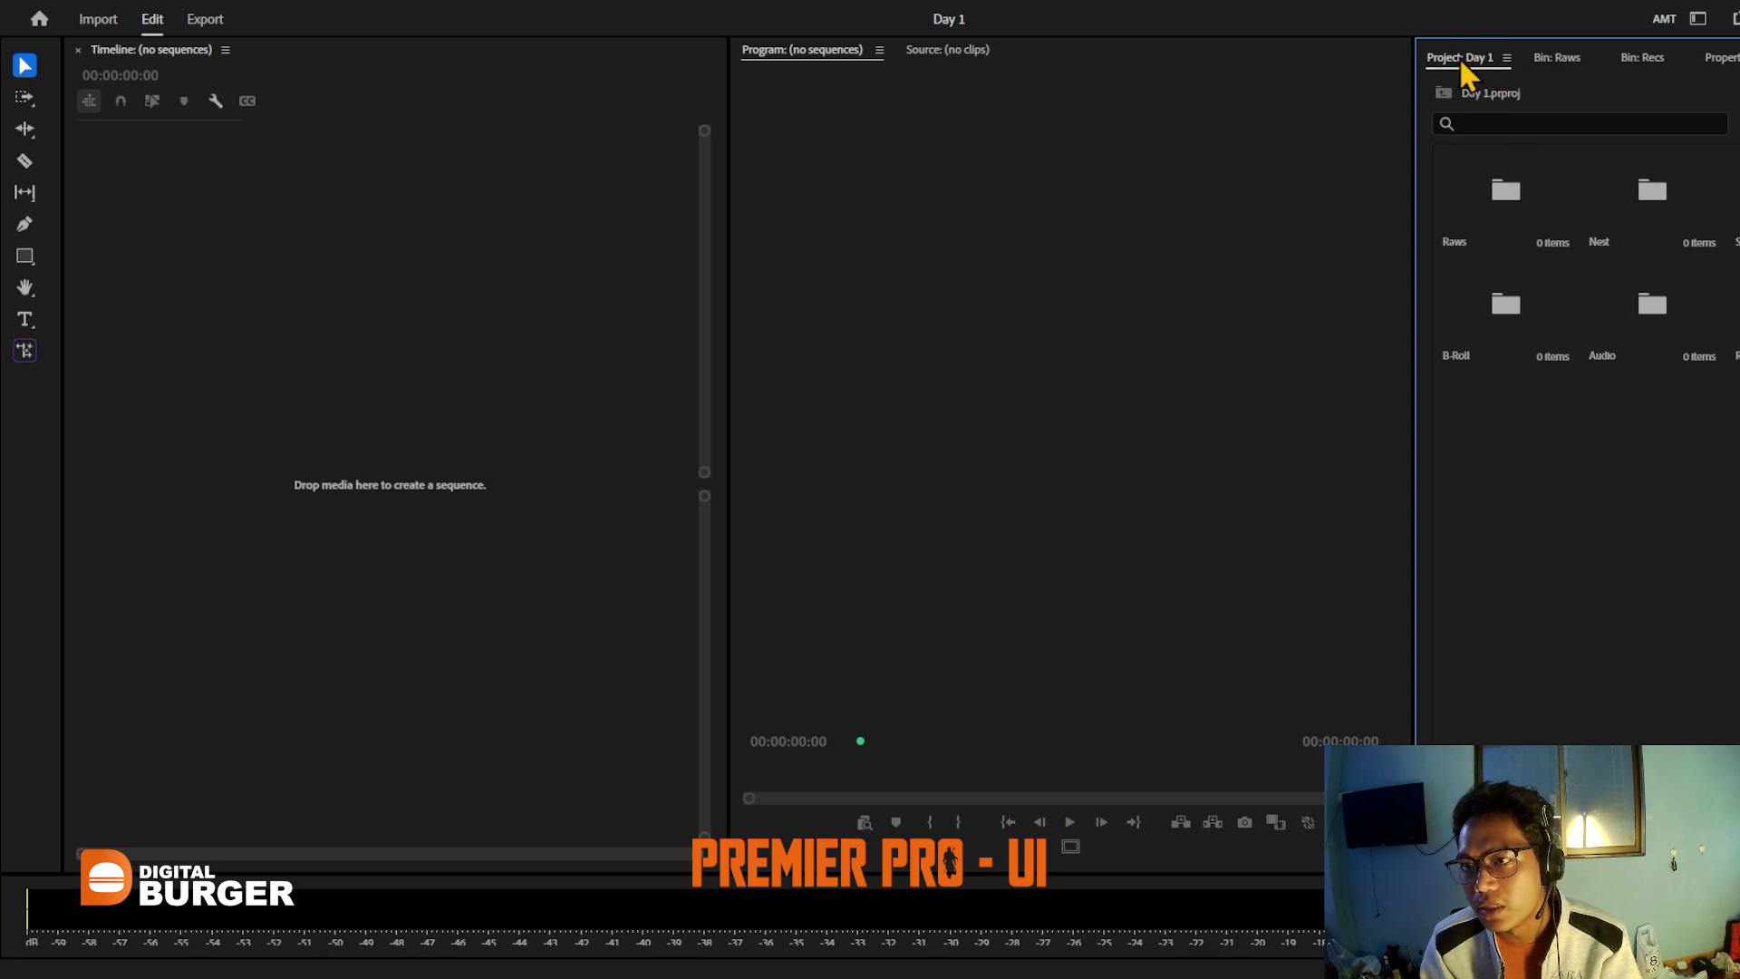
Step: Select and deselect the Raws bin, and view Properties before returning to the Day 1 project's bins
left_click(1510, 197)
left_click(1582, 571)
left_click(1540, 248)
left_click(1708, 221)
left_click(1527, 203)
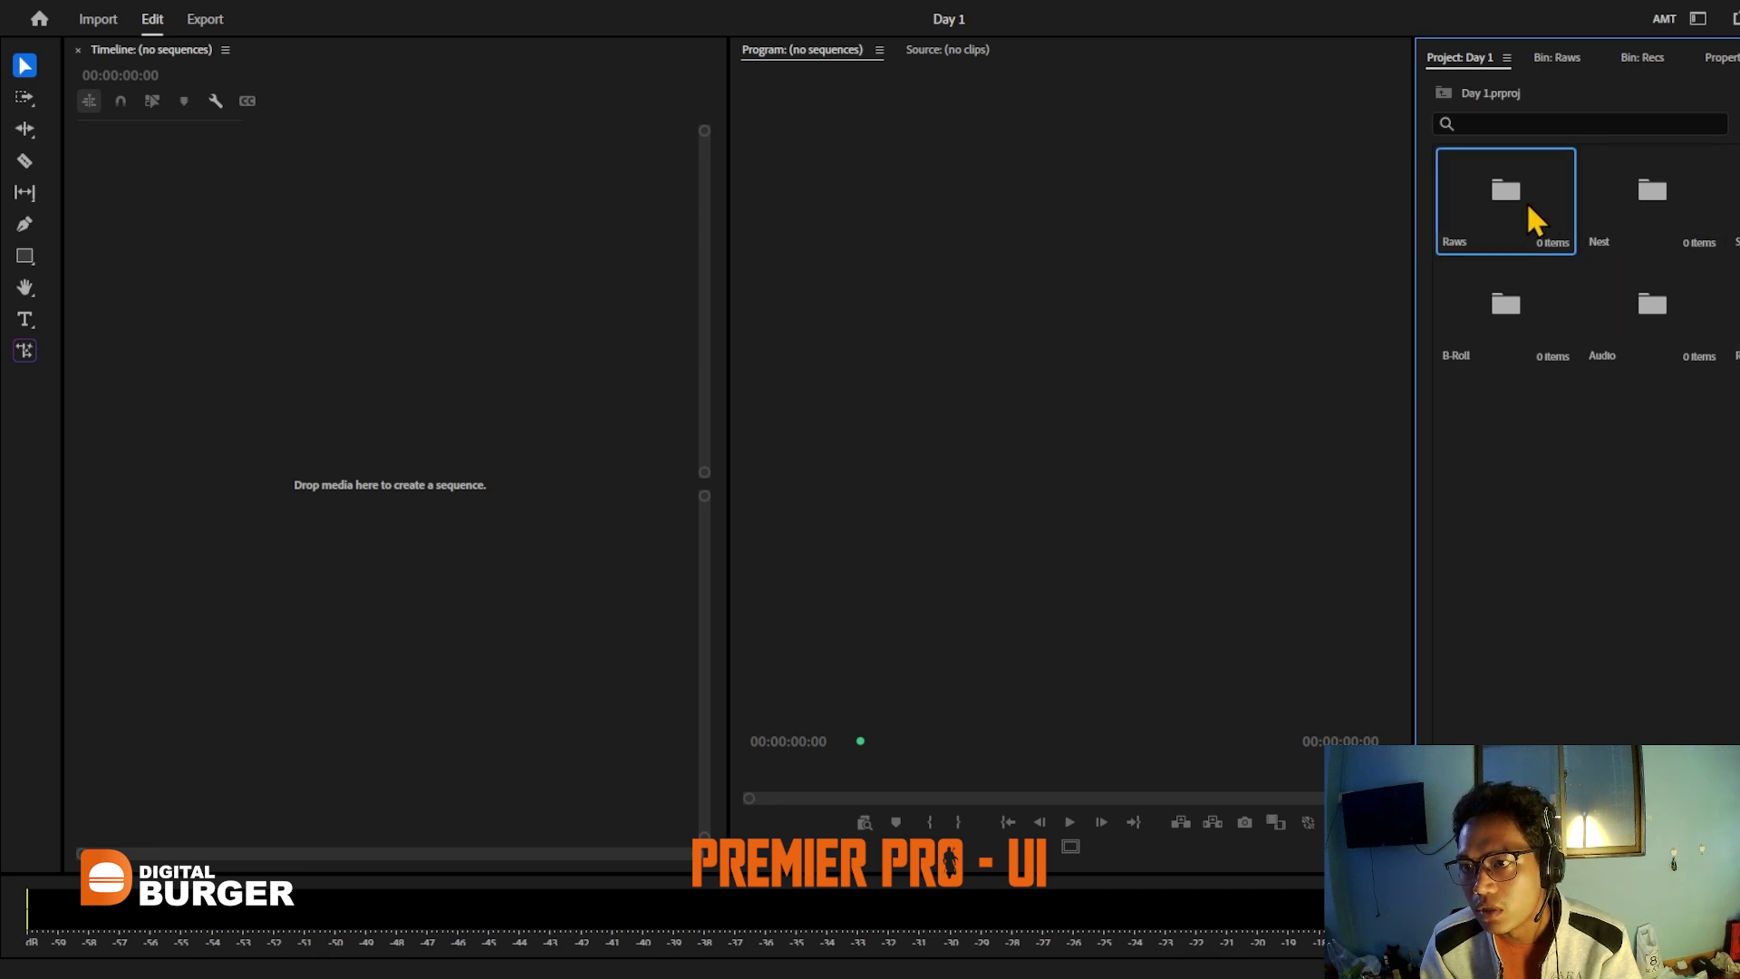
left_click(1655, 512)
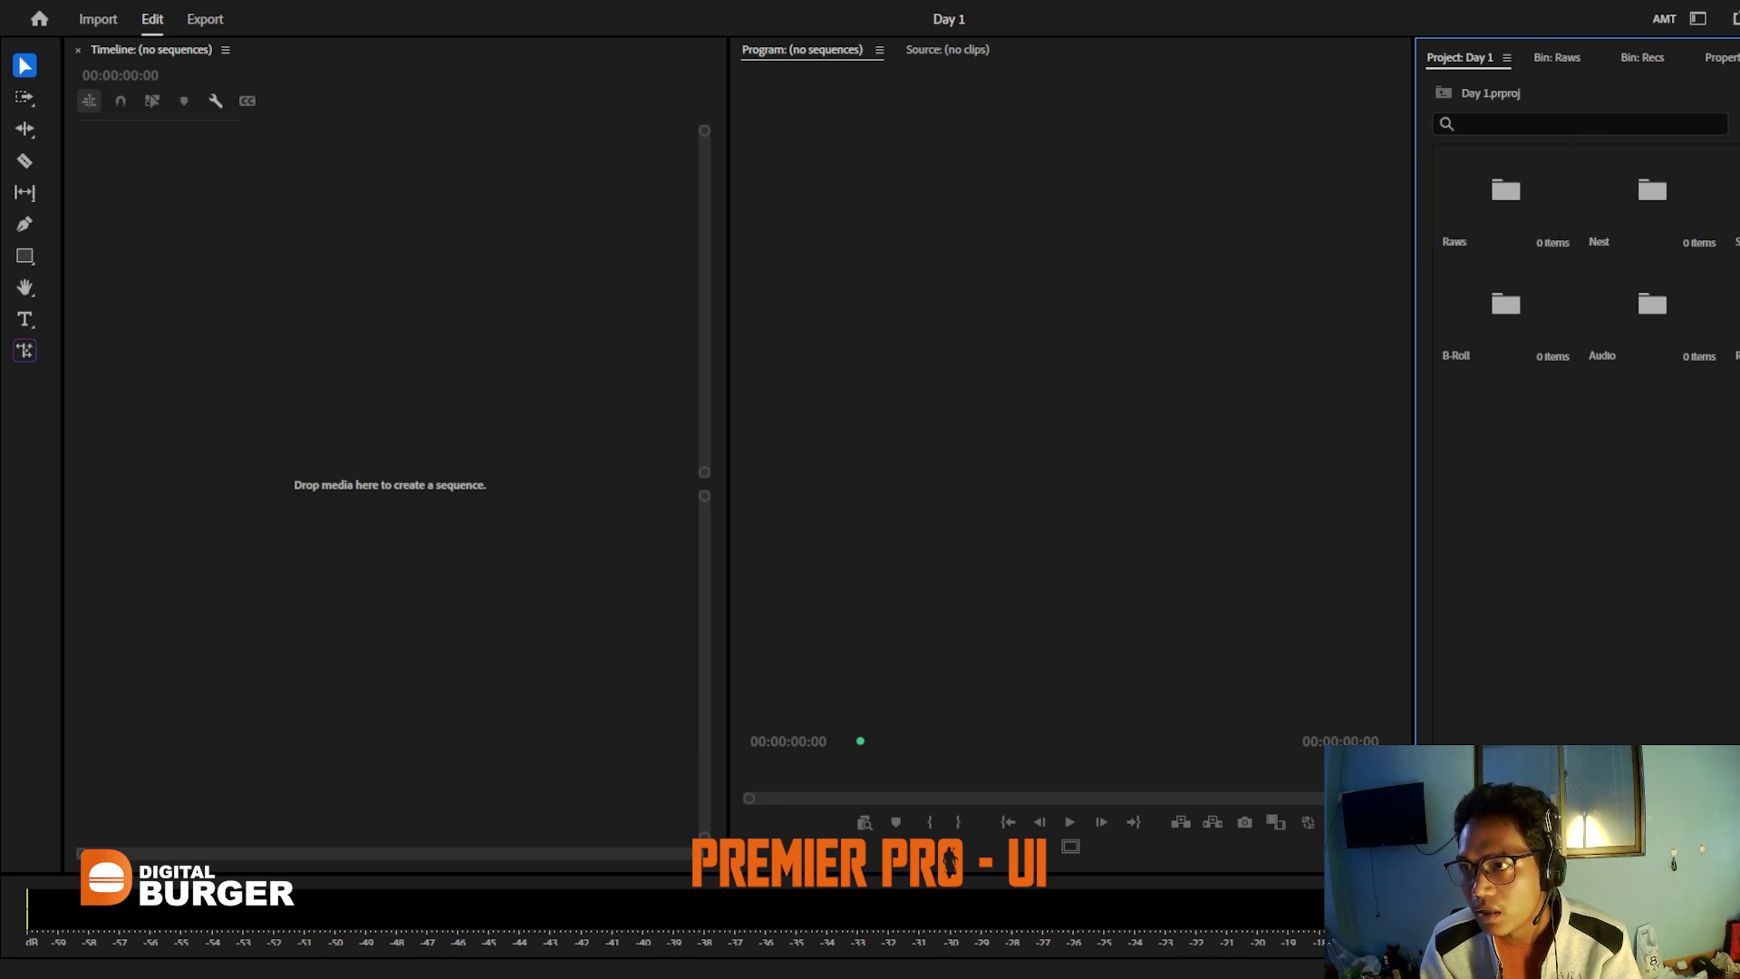
left_click(1722, 57)
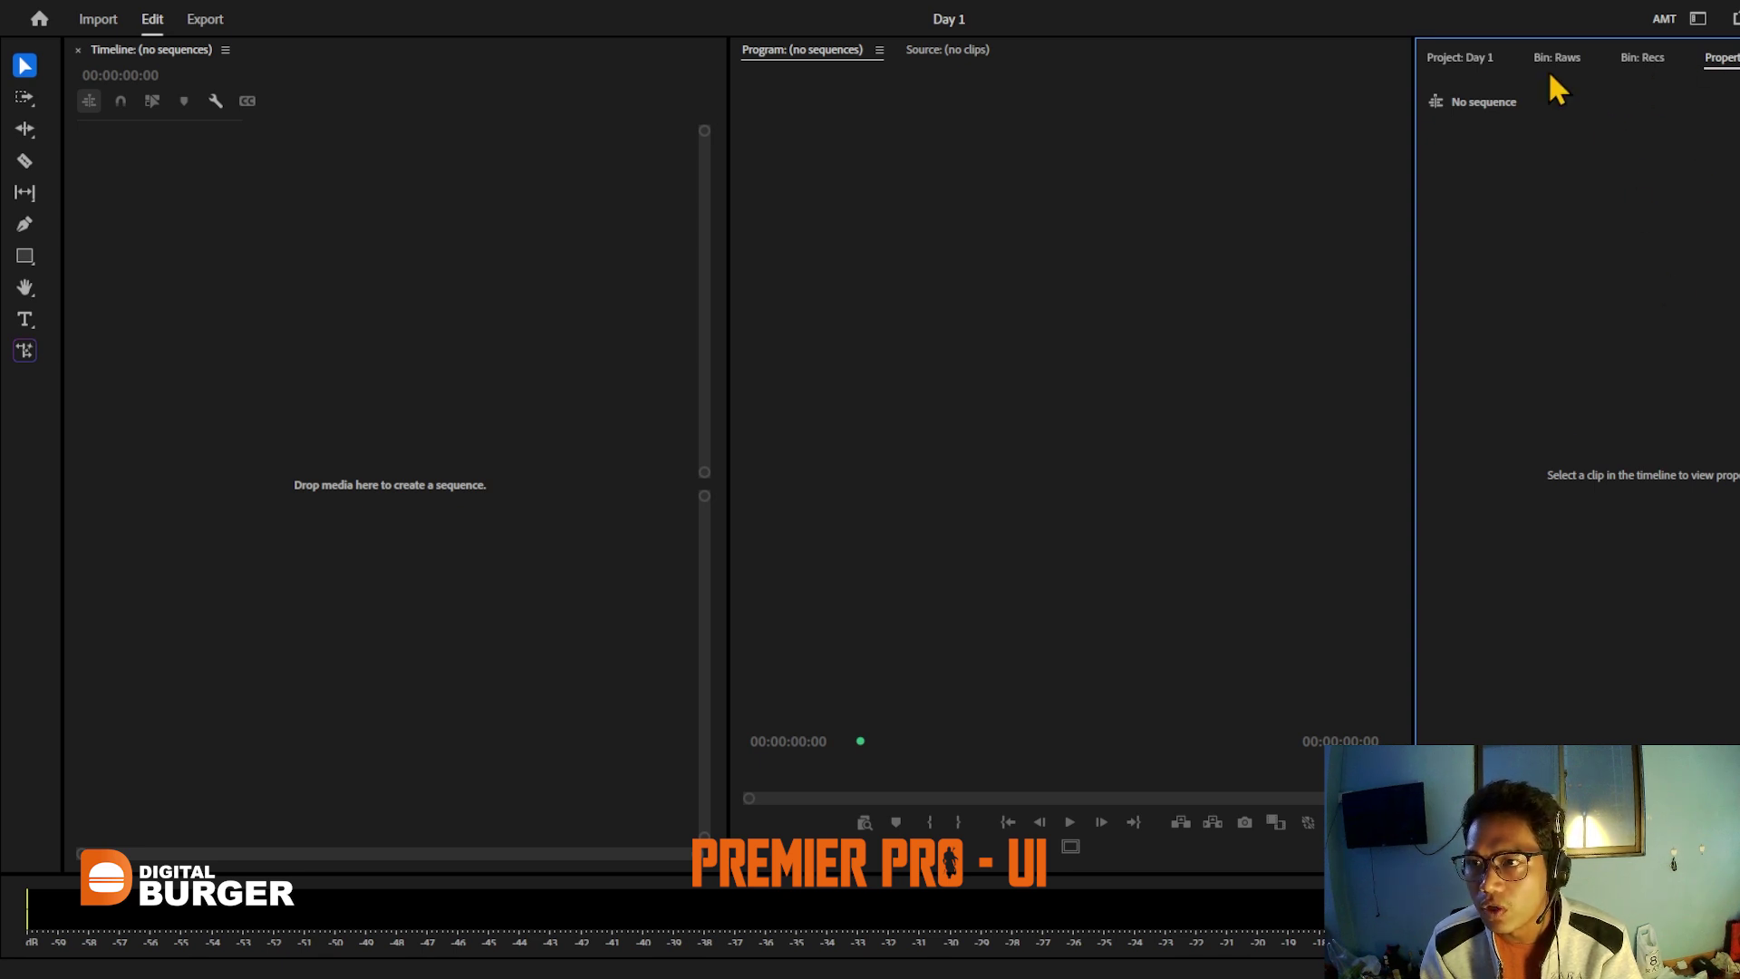
left_click(1471, 63)
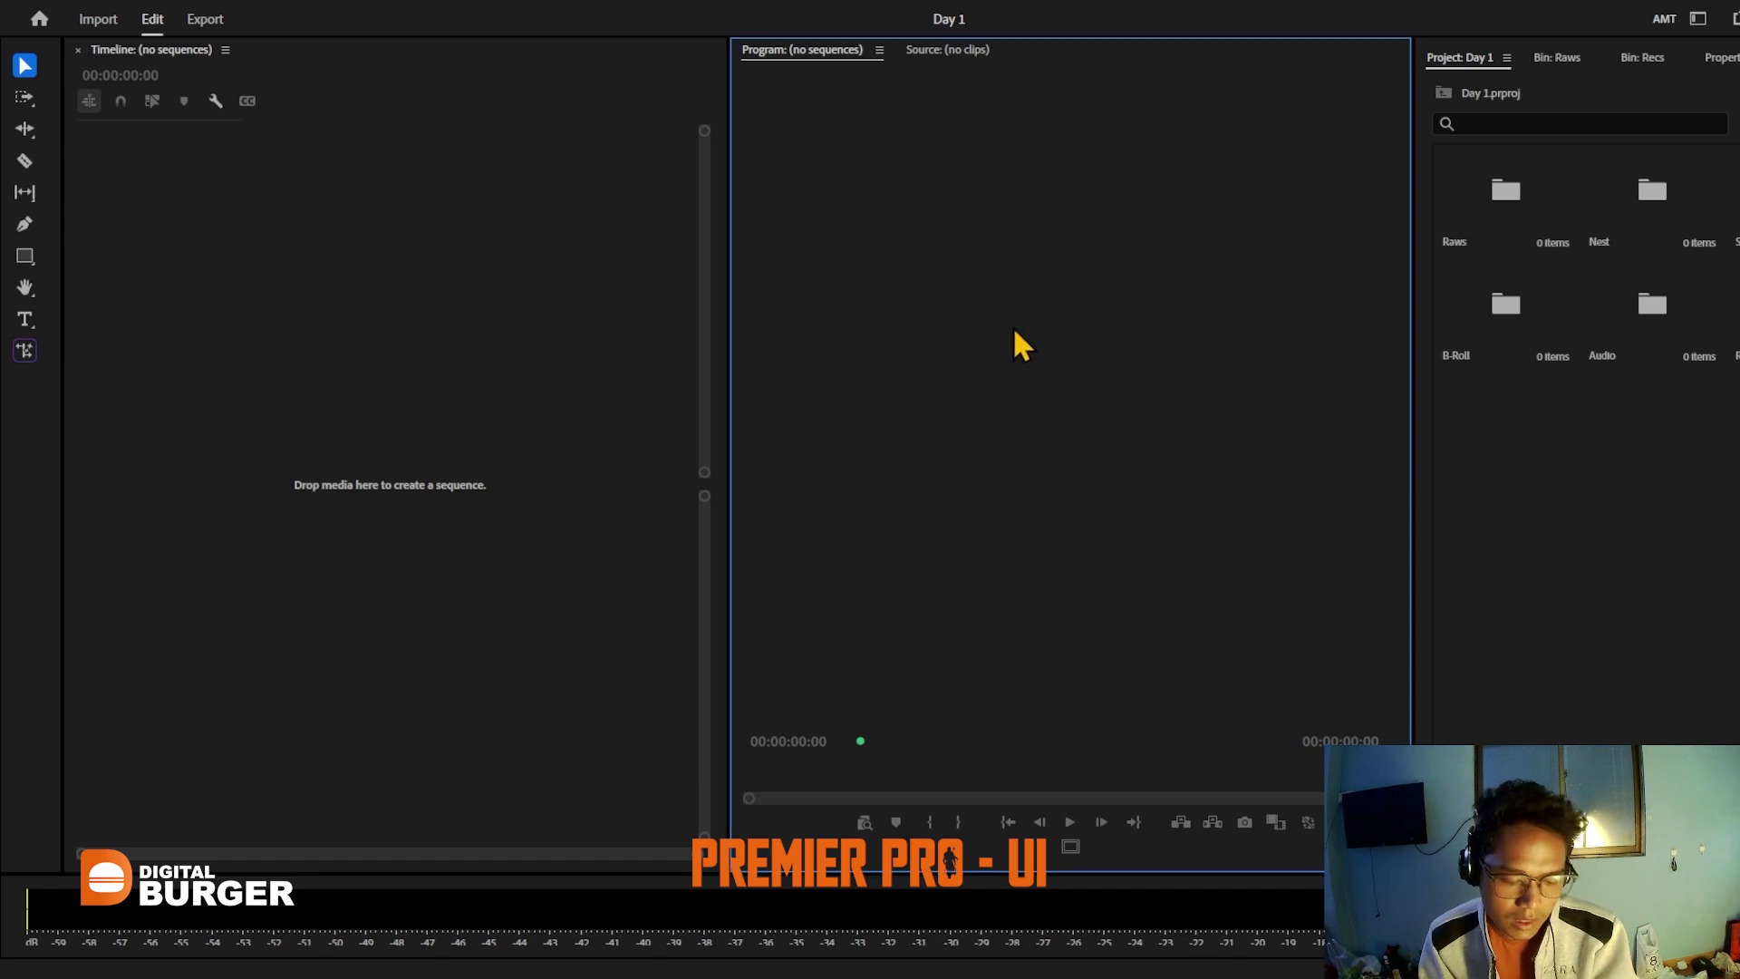
Step: Bring up the Effects list and put the focus briefly in its search field
key("shift+7")
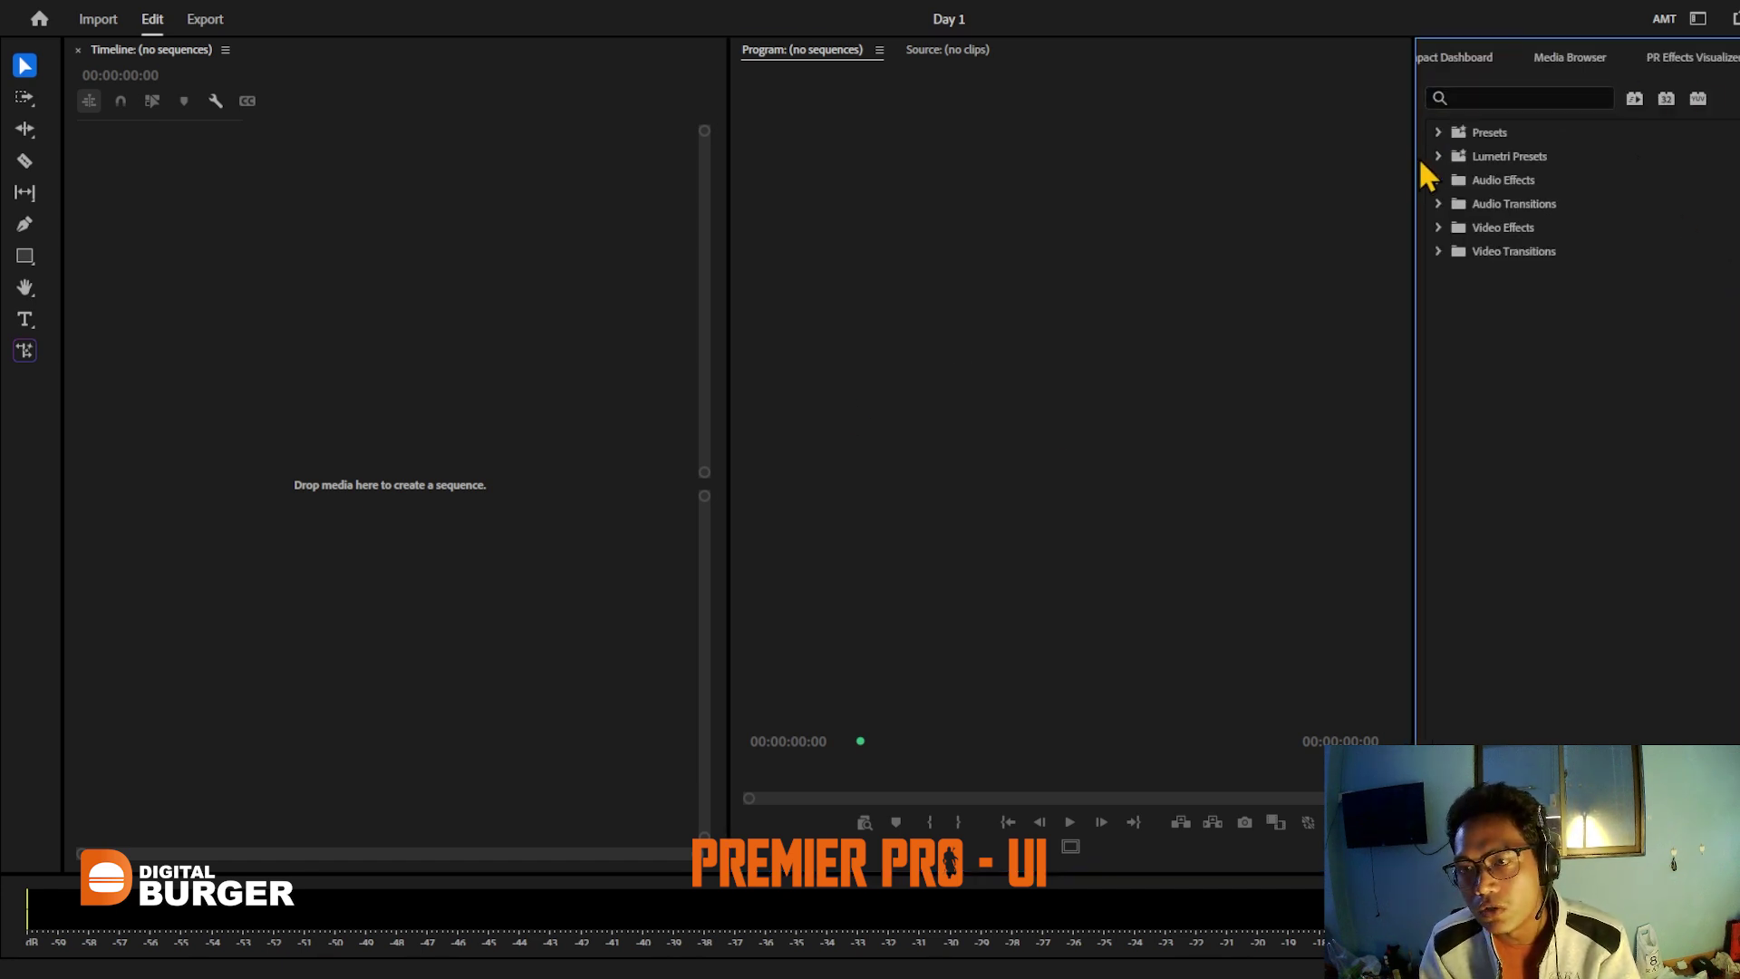
left_click(567, 271)
left_click(1580, 377)
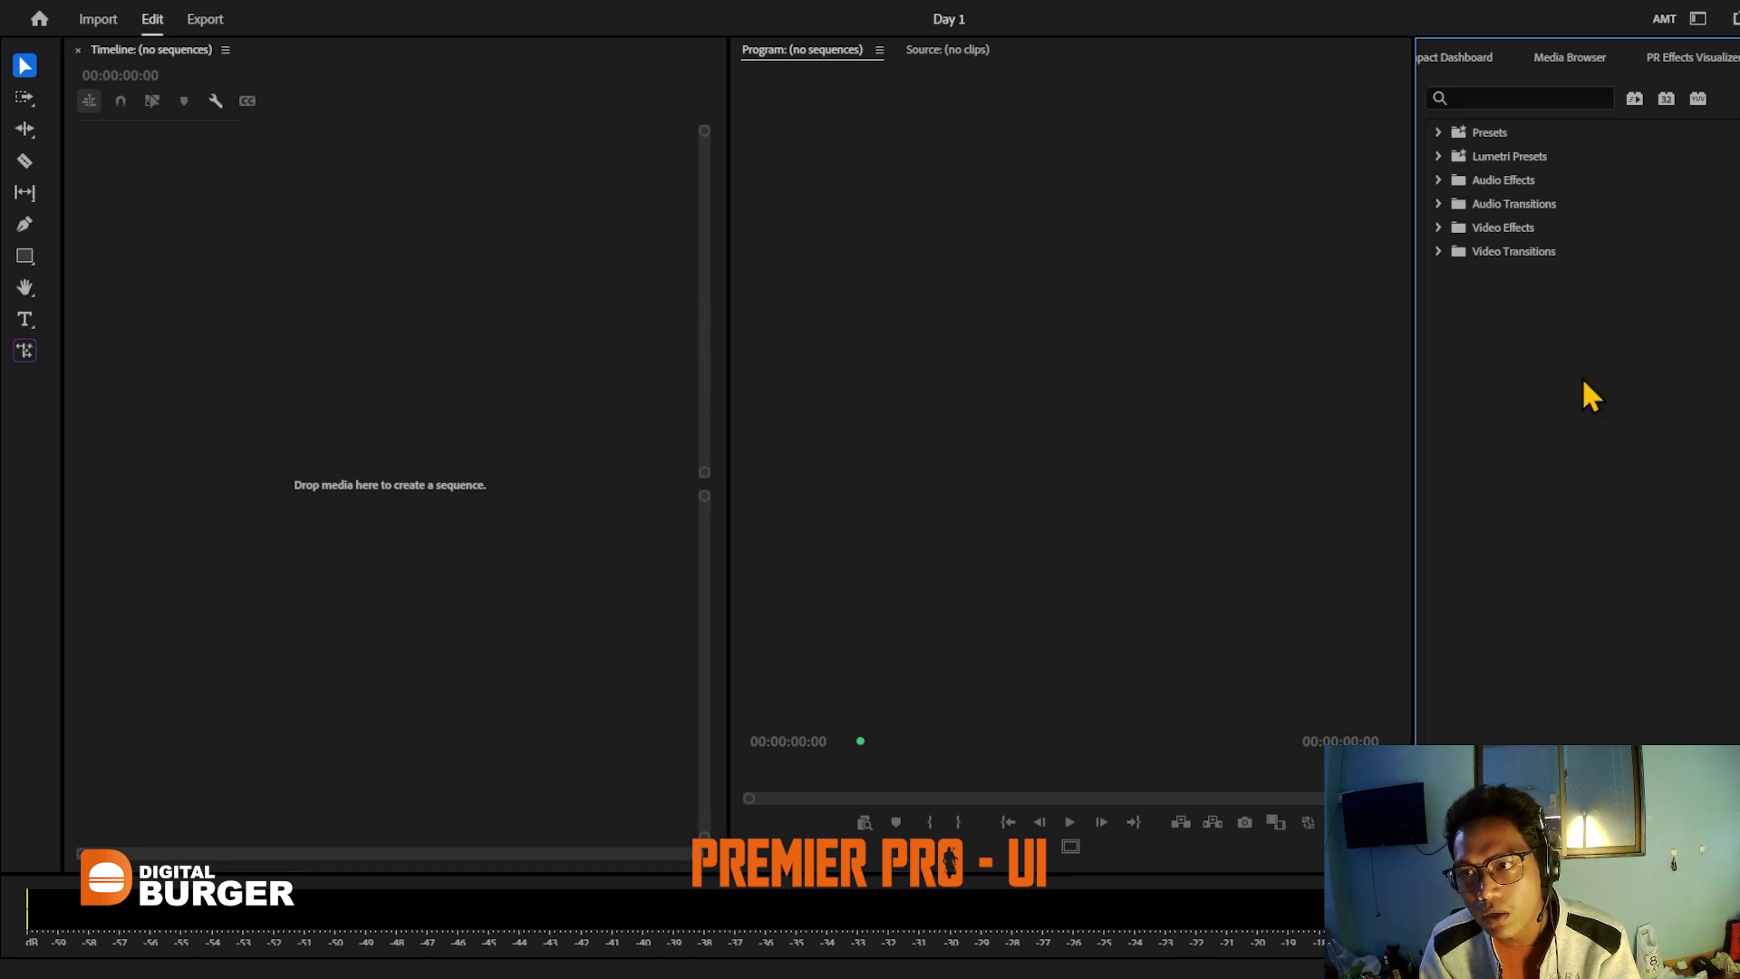
left_click(1509, 98)
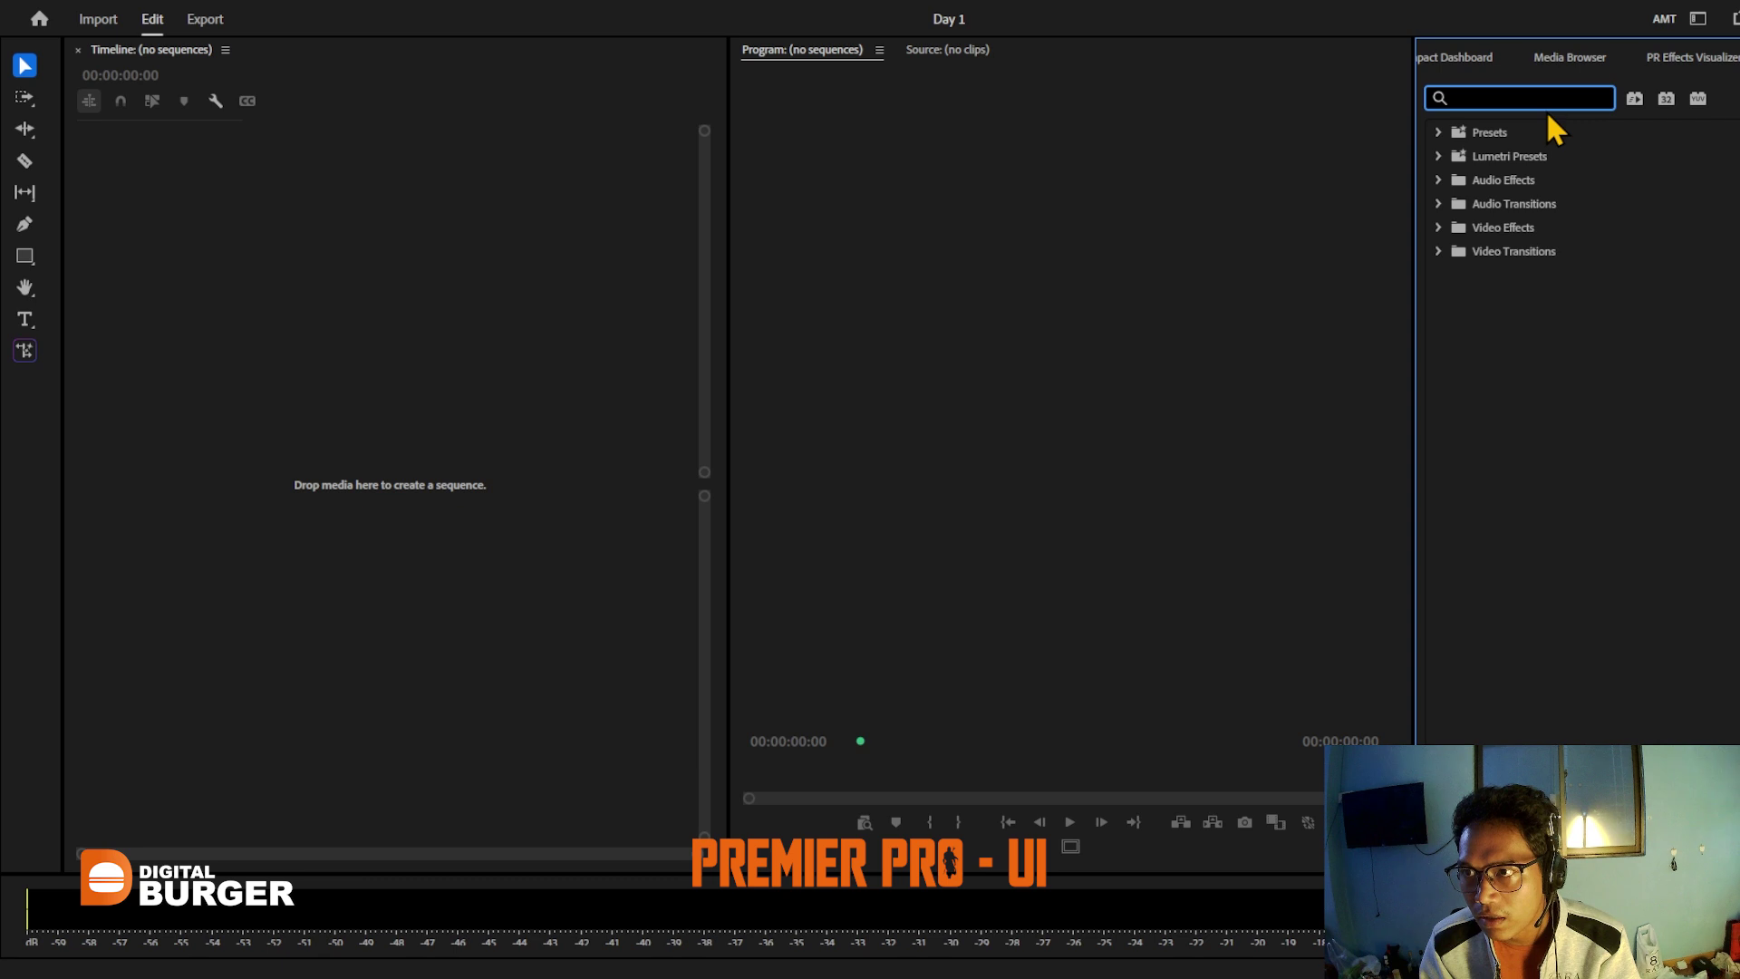
left_click(1617, 388)
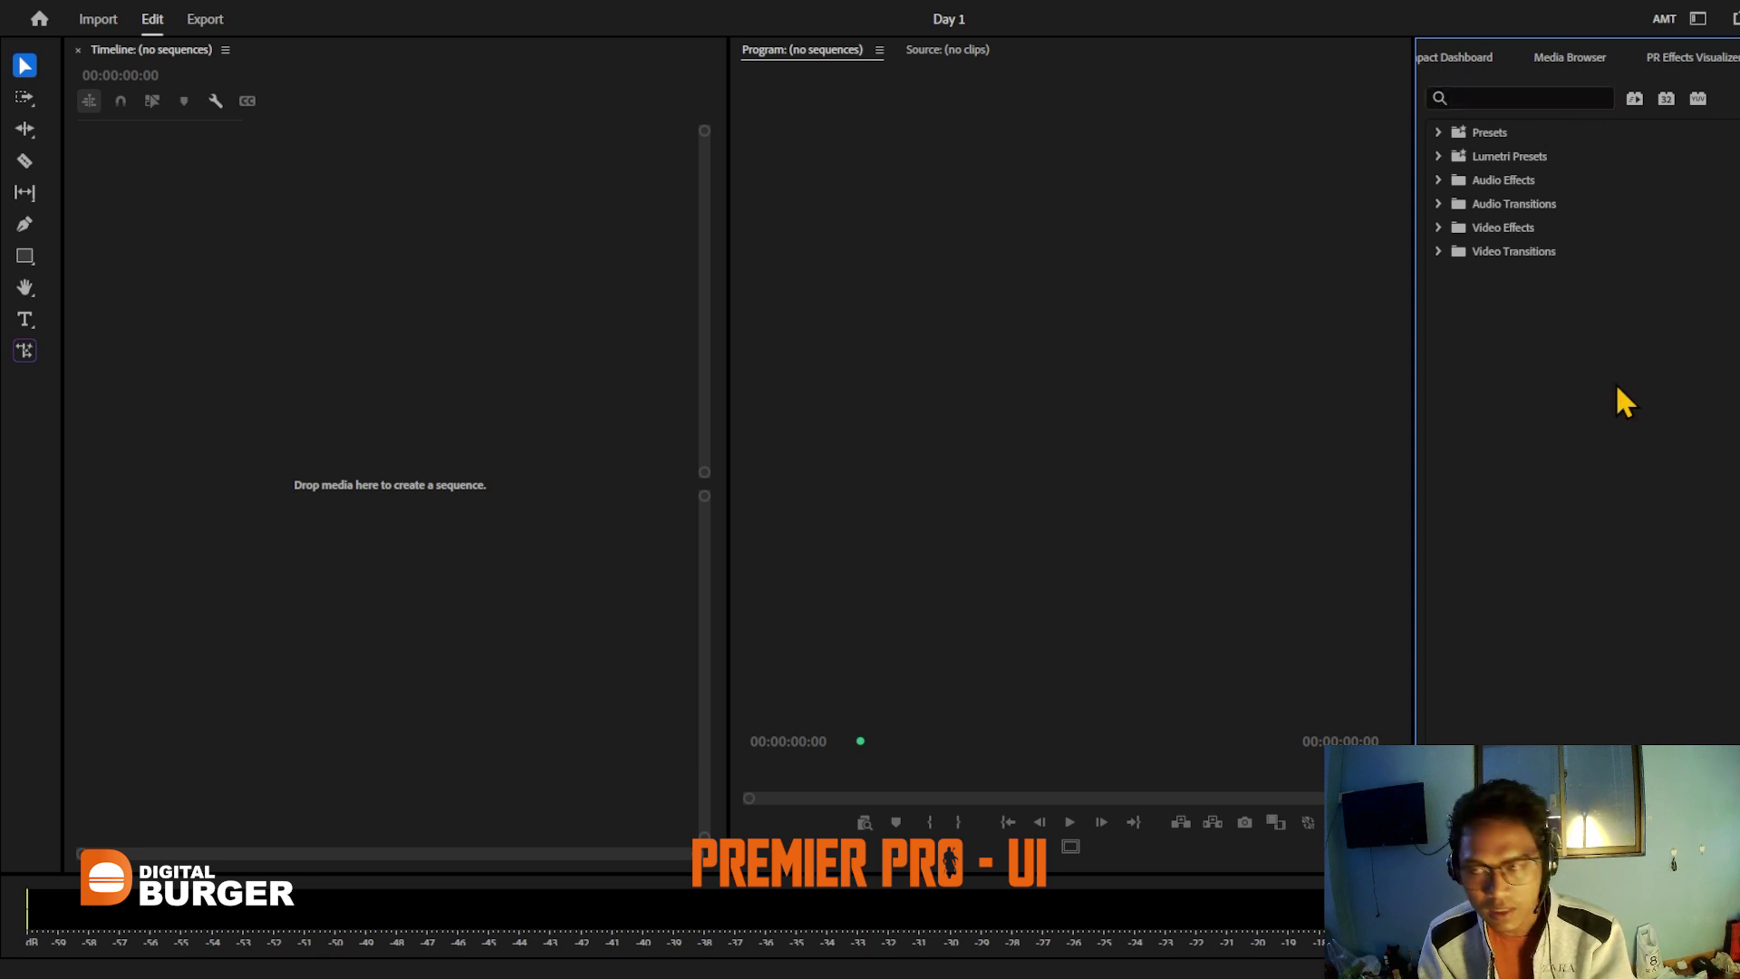
Step: Show the Effect Controls and move the focus between the Timeline and the Program monitor
key("shift+5")
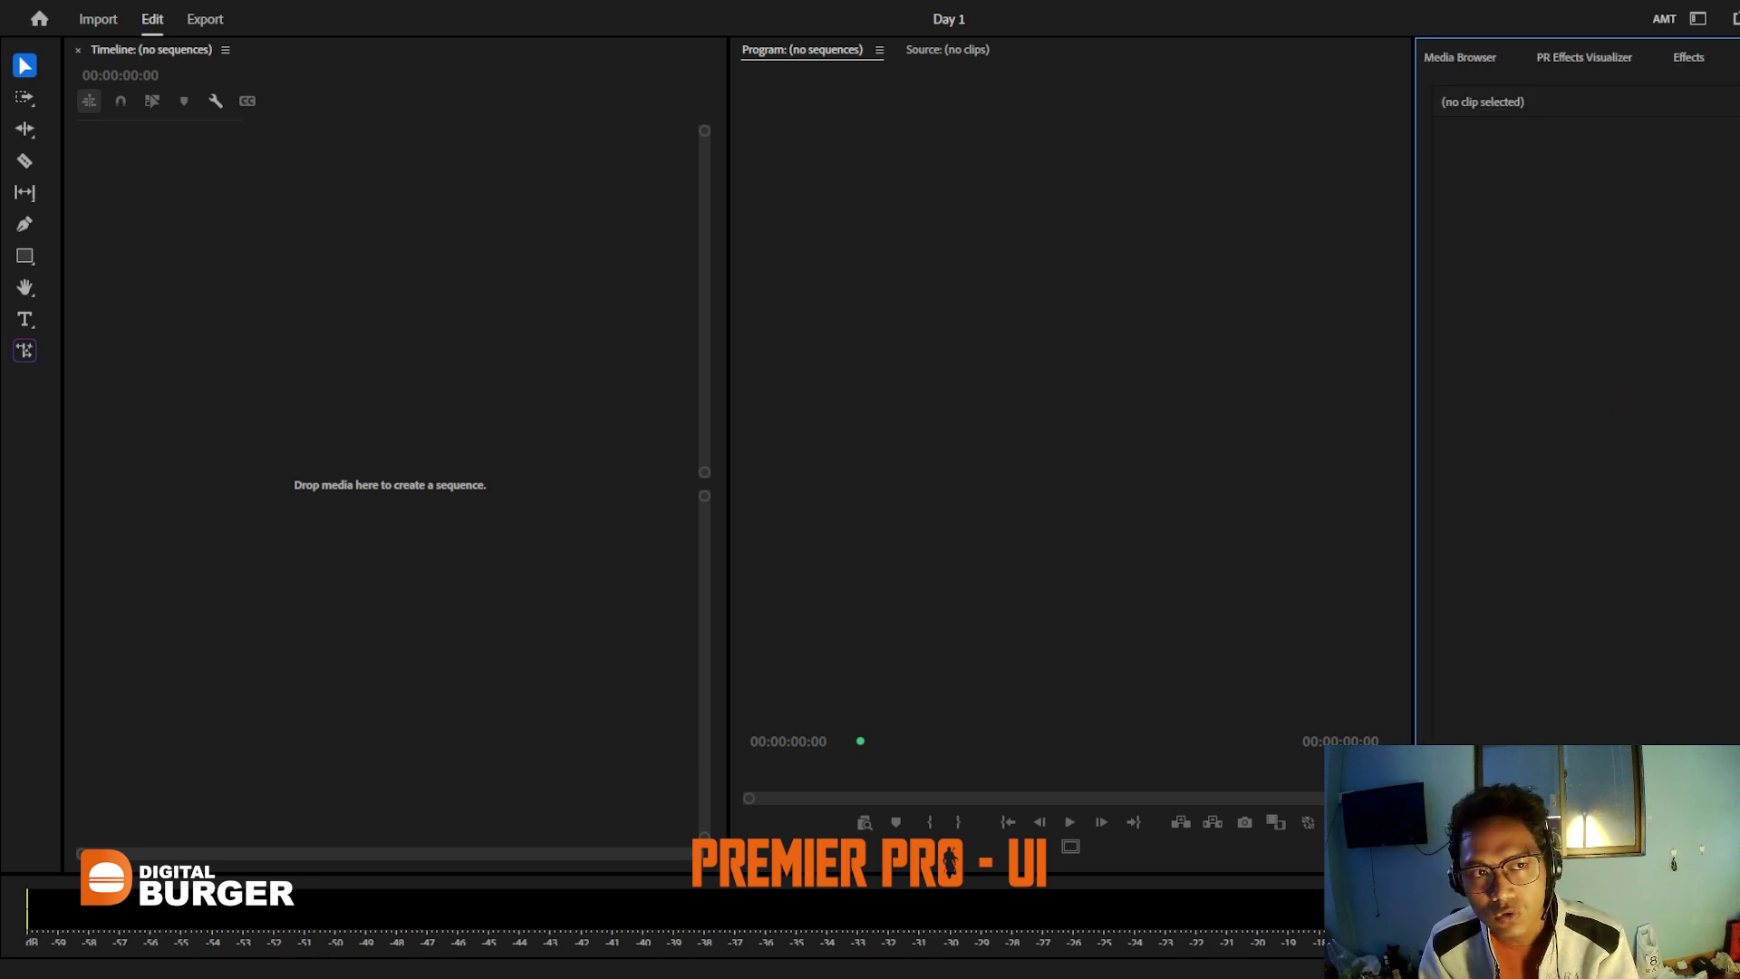
key("shift+3")
key("shift+4")
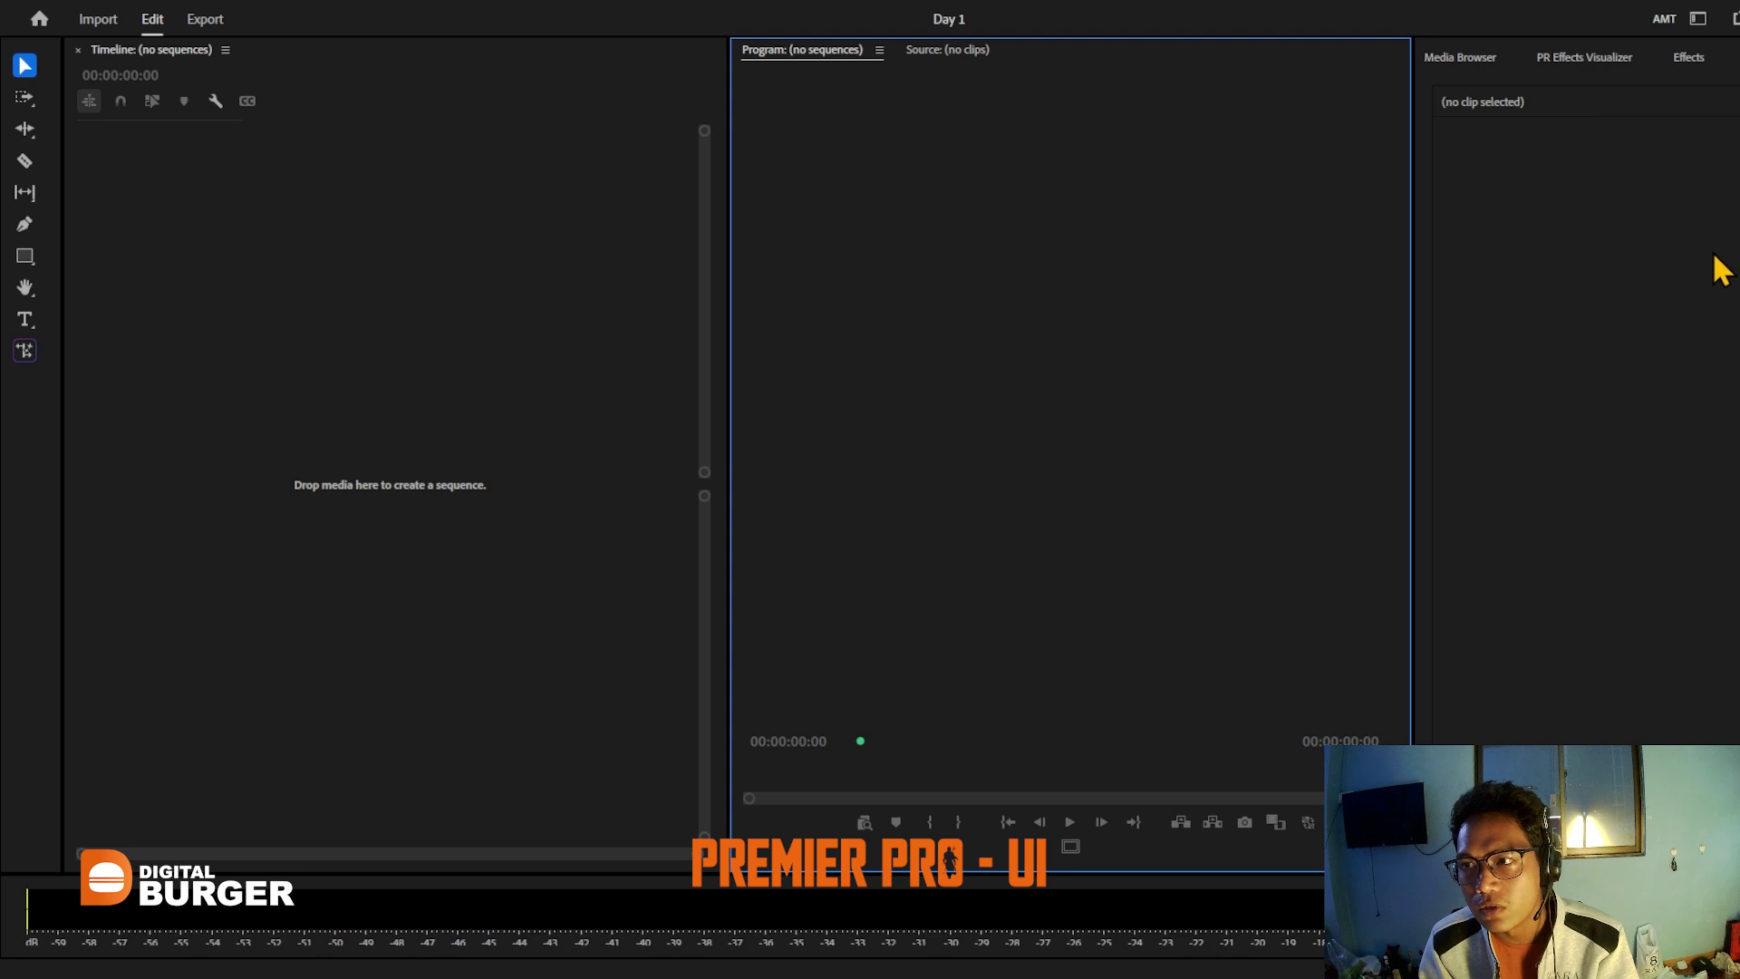
key("shift+5")
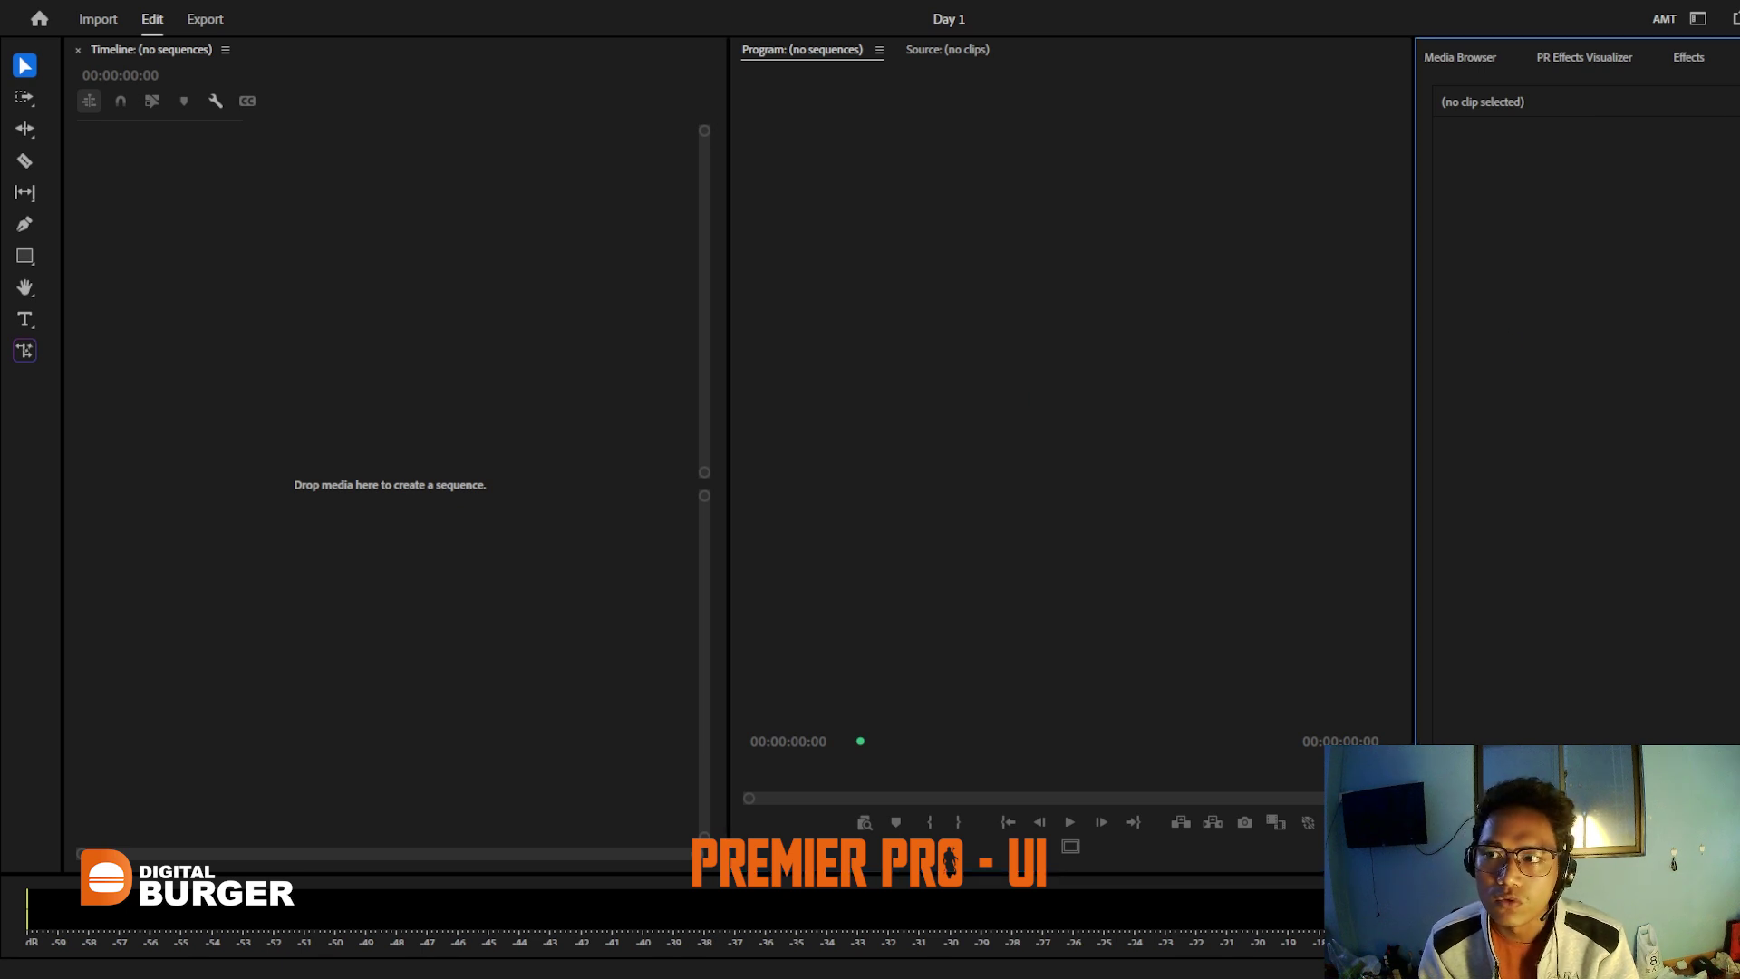
left_click(351, 299)
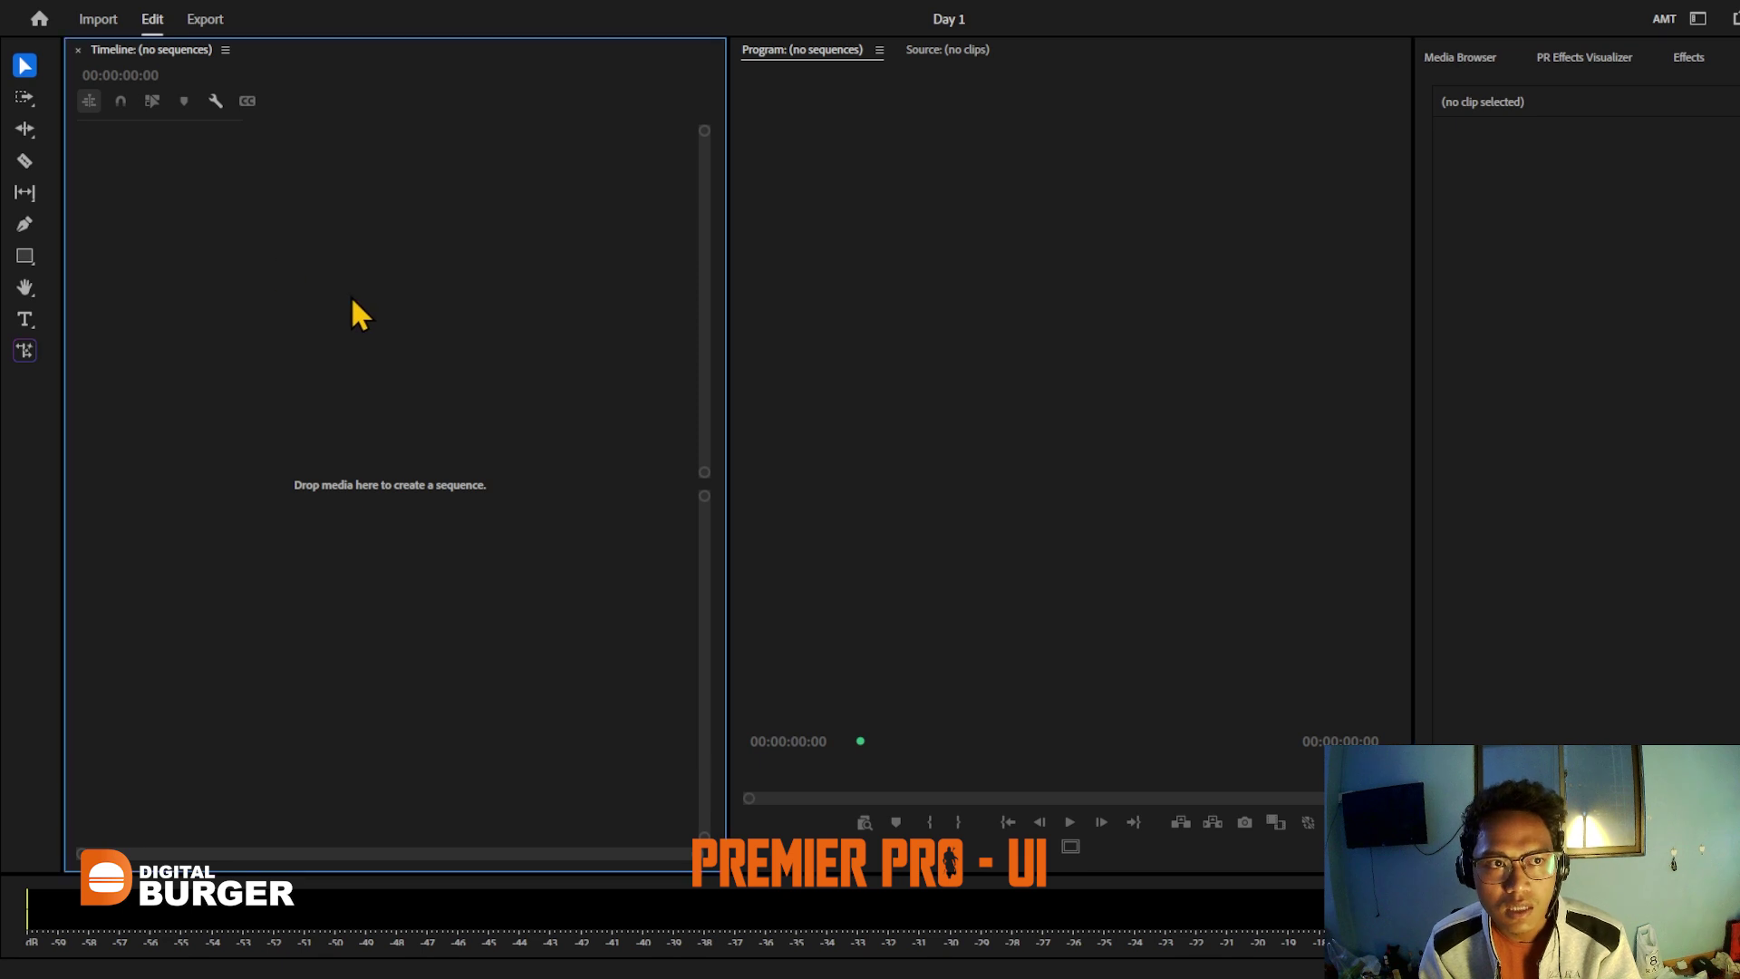
left_click(9, 399)
left_click(881, 159)
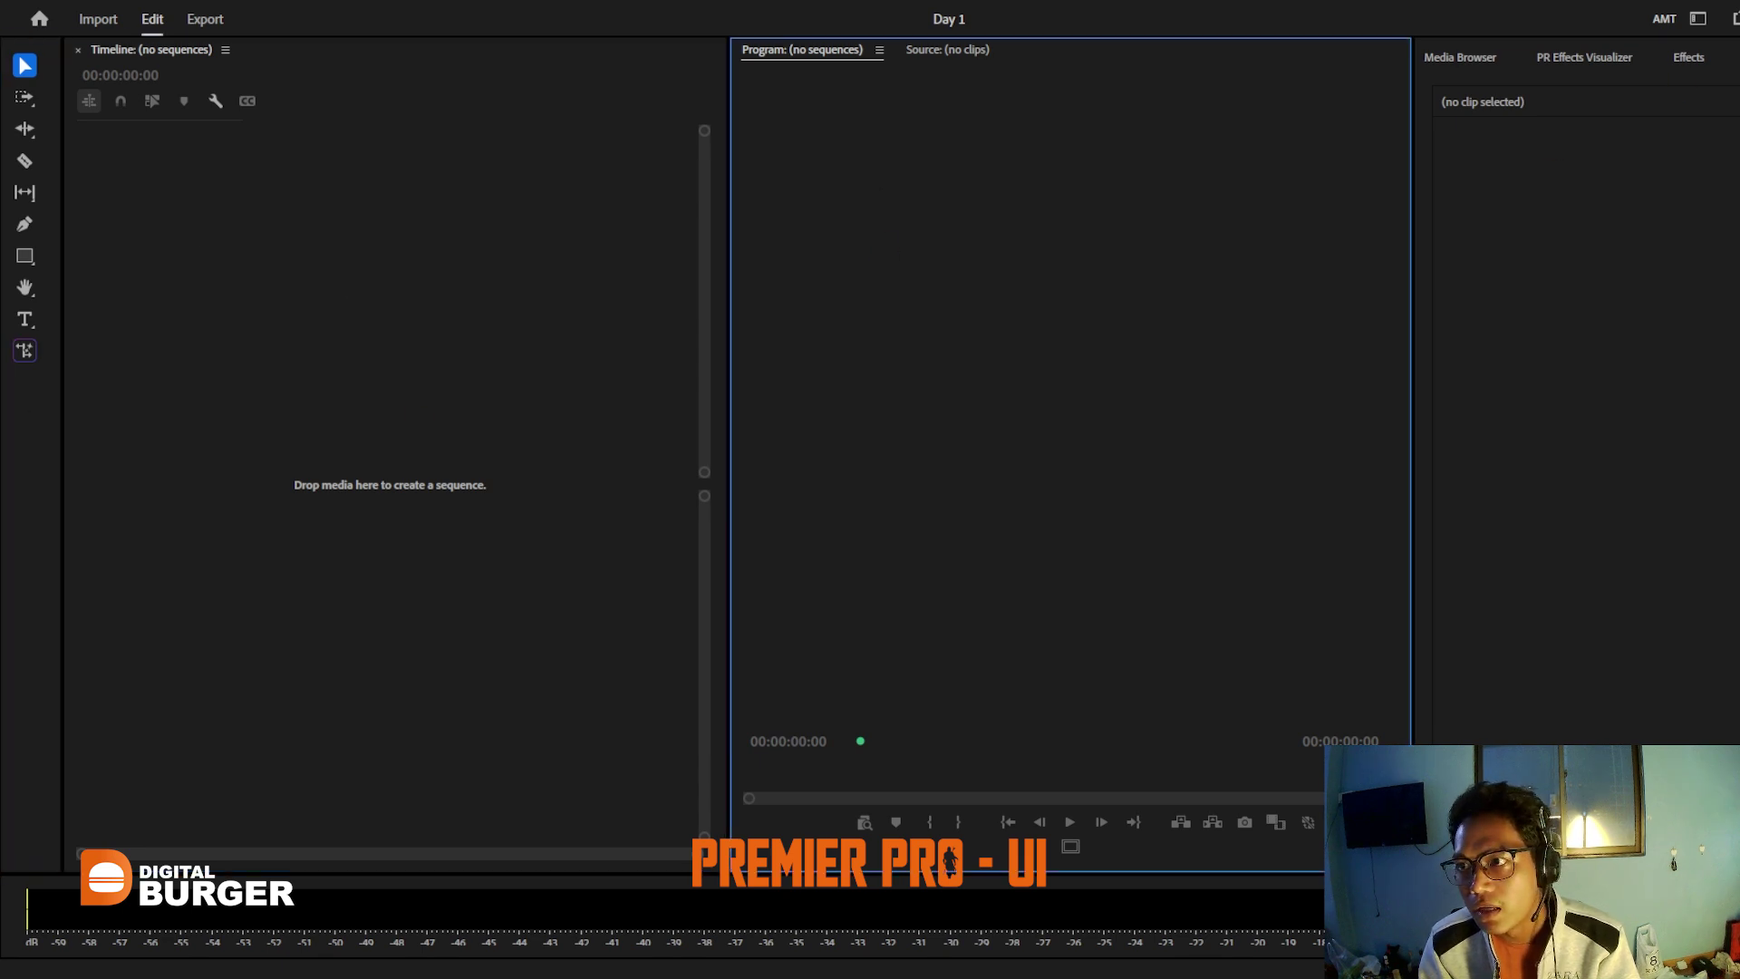
Step: Bring the Effects list back to the front and return to the Day 1 project's bins
left_click(1689, 60)
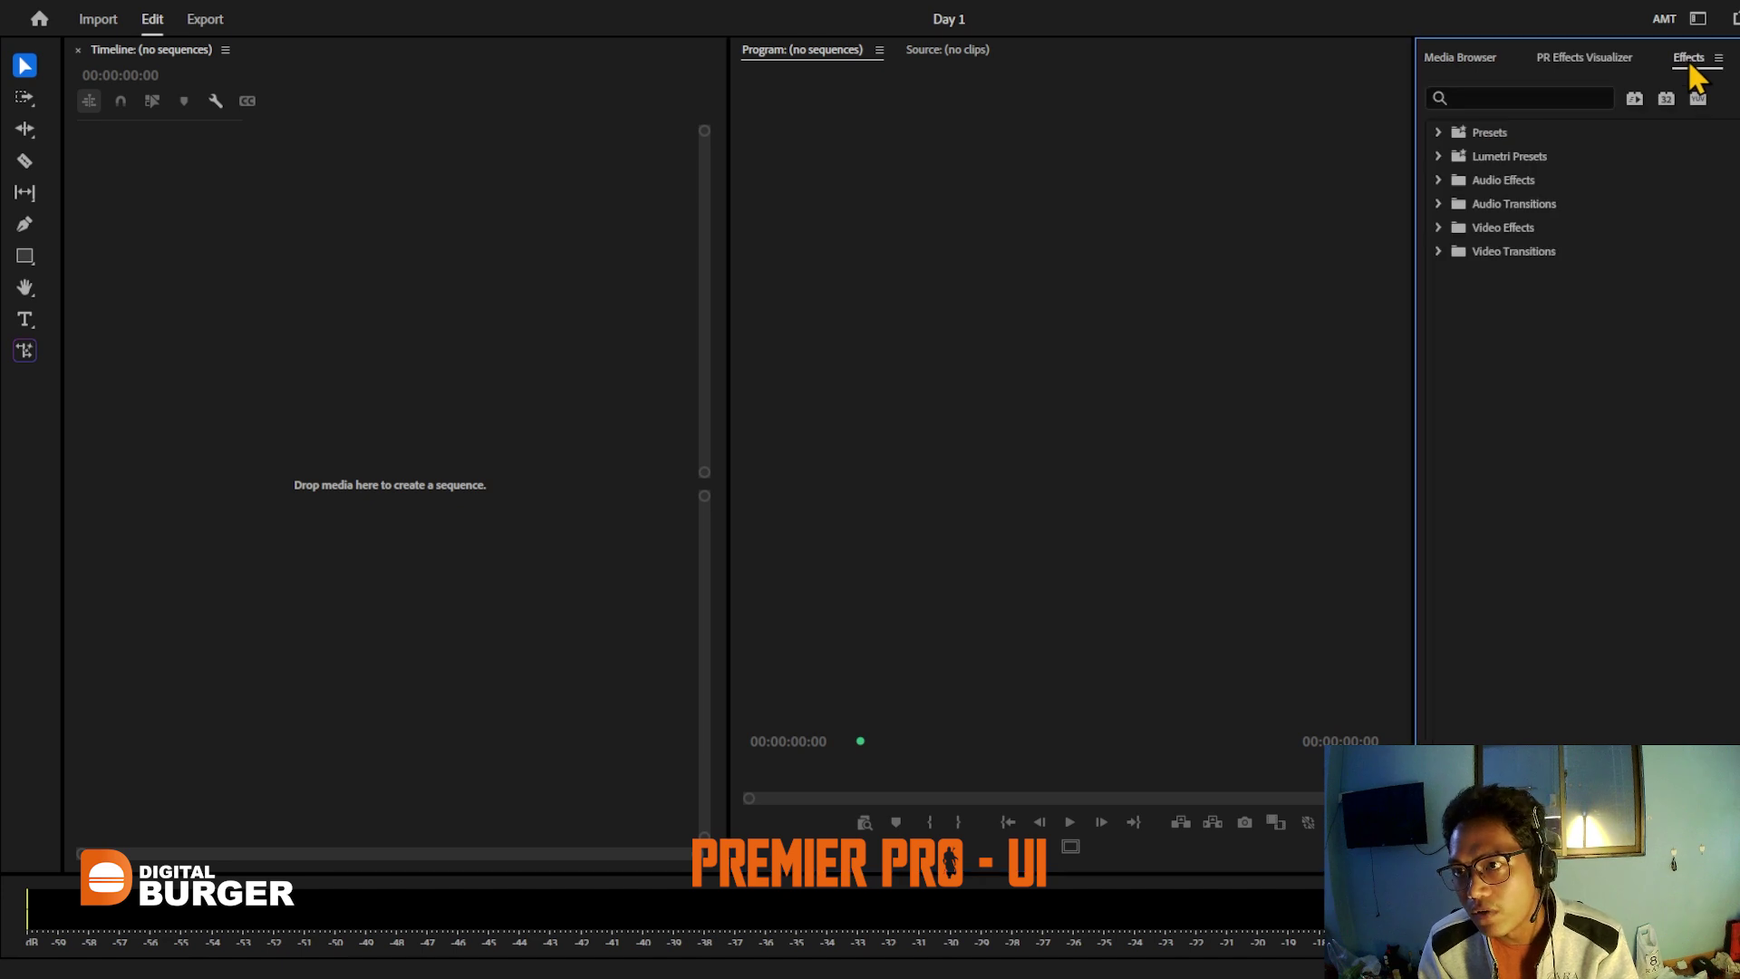
scroll(1690, 67, "up", 5)
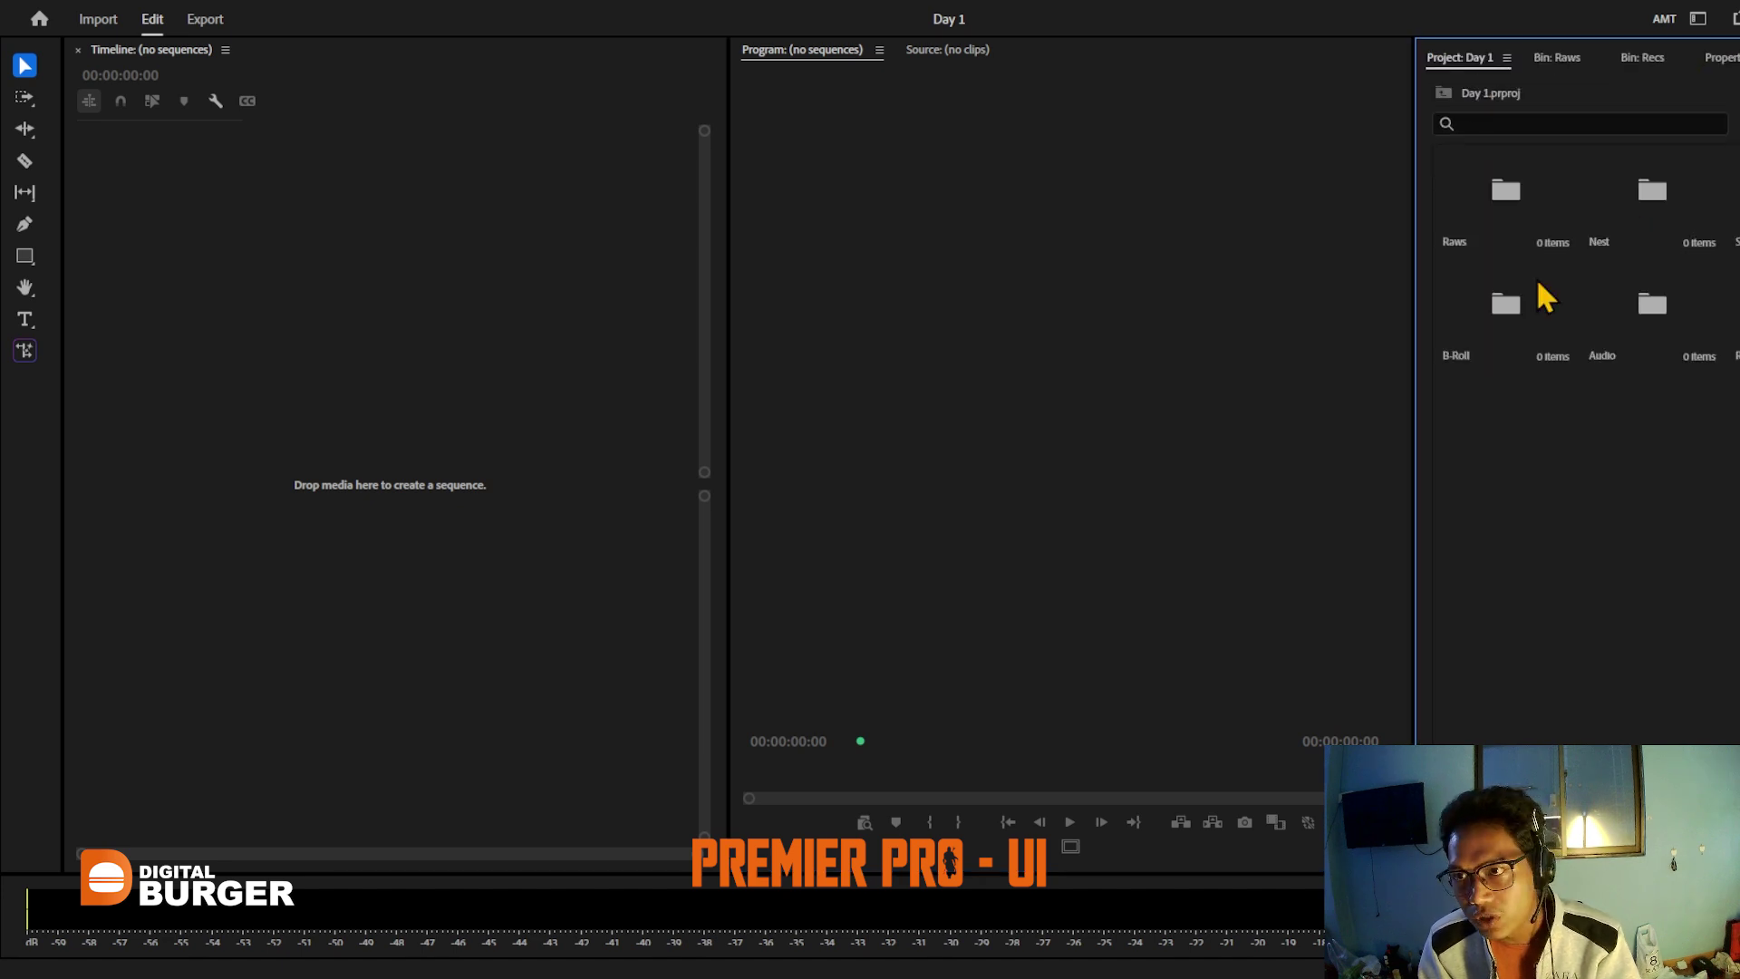